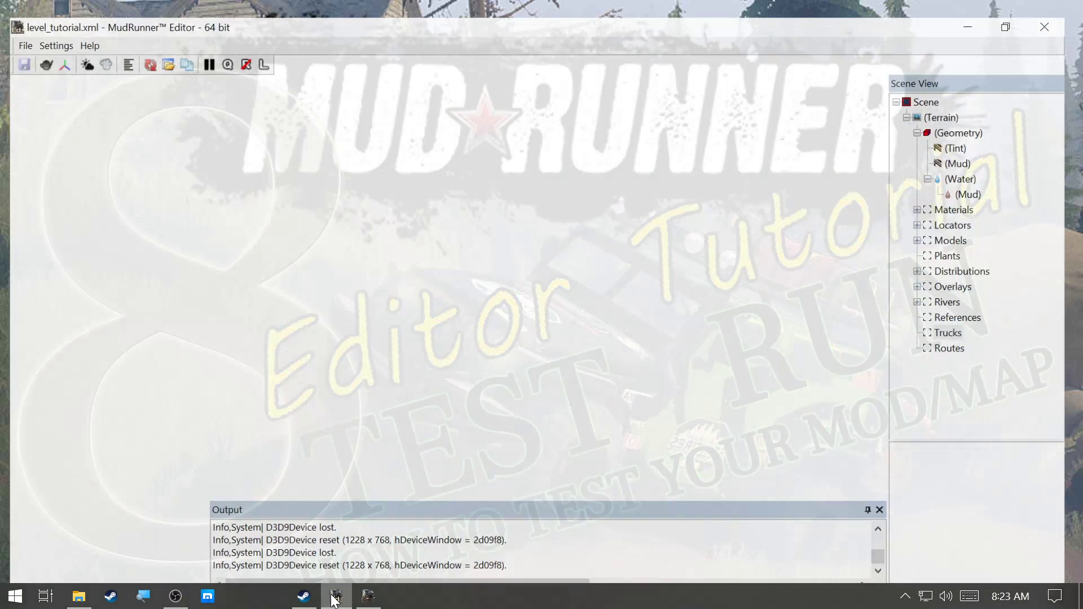
Examine the terrain mesh around the lake and rocks in wireframe with the terrain geometry selected, and return to the shaded display.
{"action": "scroll", "coordinate": [558, 252], "scroll_direction": "up", "scroll_amount": 1}
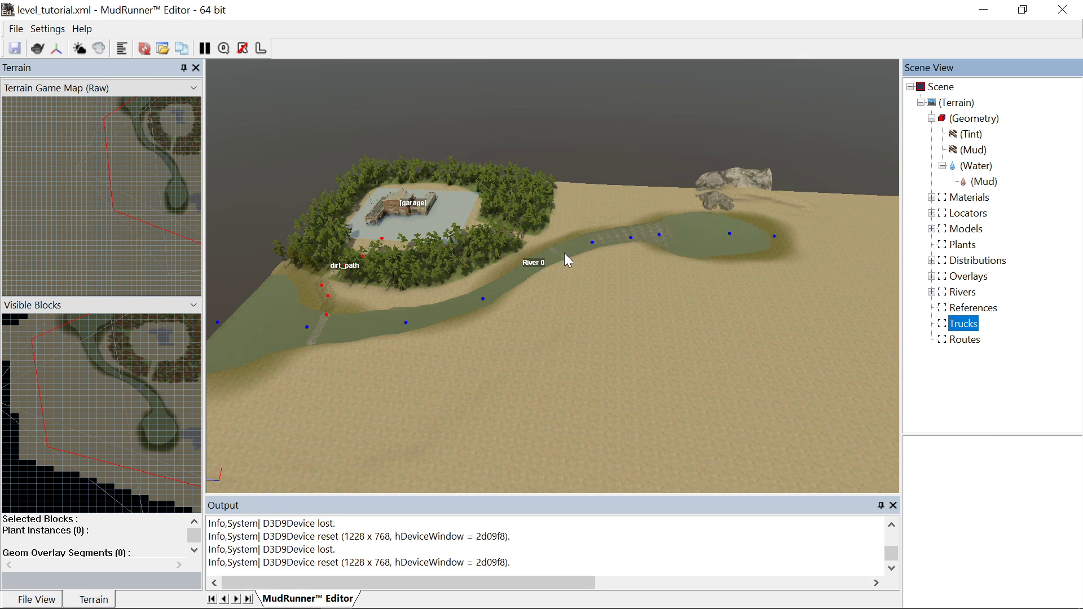
{"action": "scroll", "coordinate": [738, 222], "scroll_direction": "up", "scroll_amount": 3}
{"action": "scroll", "coordinate": [590, 196], "scroll_direction": "up", "scroll_amount": 5}
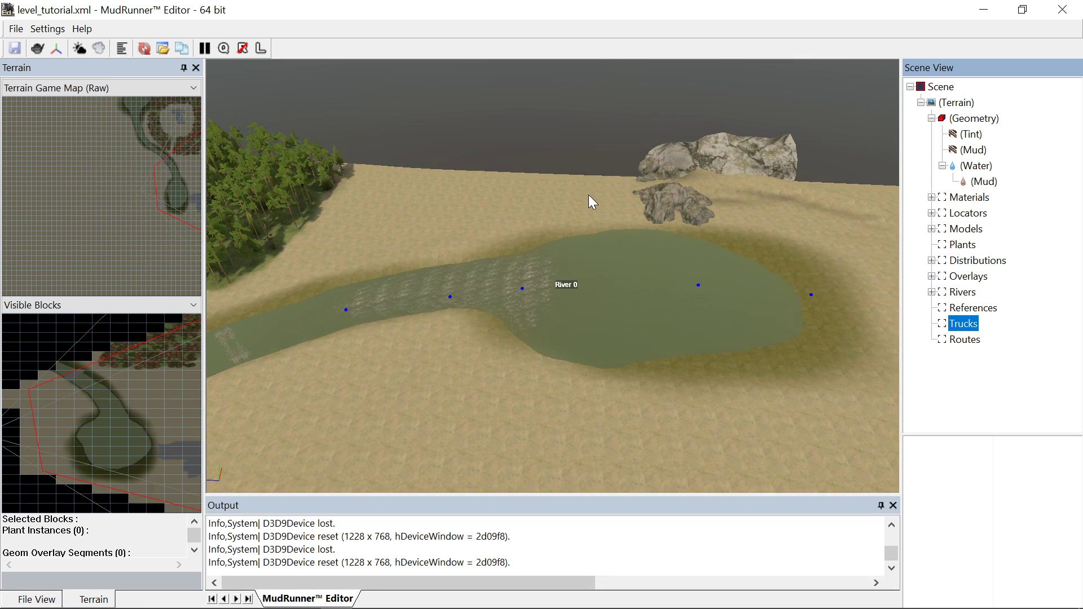
{"action": "scroll", "coordinate": [593, 220], "scroll_direction": "up", "scroll_amount": 3}
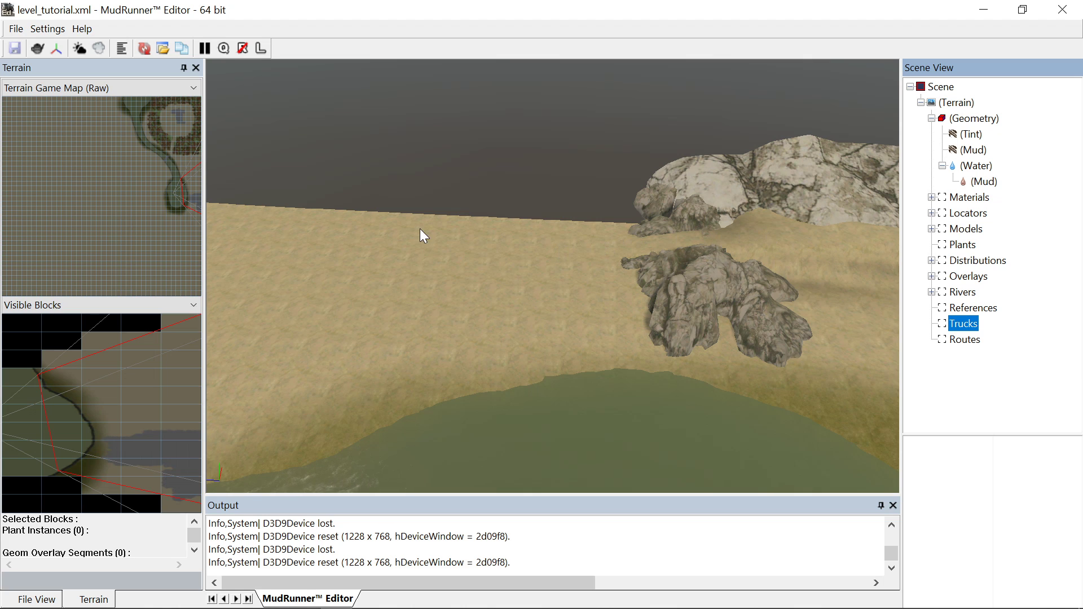
{"action": "left_click", "coordinate": [36, 49]}
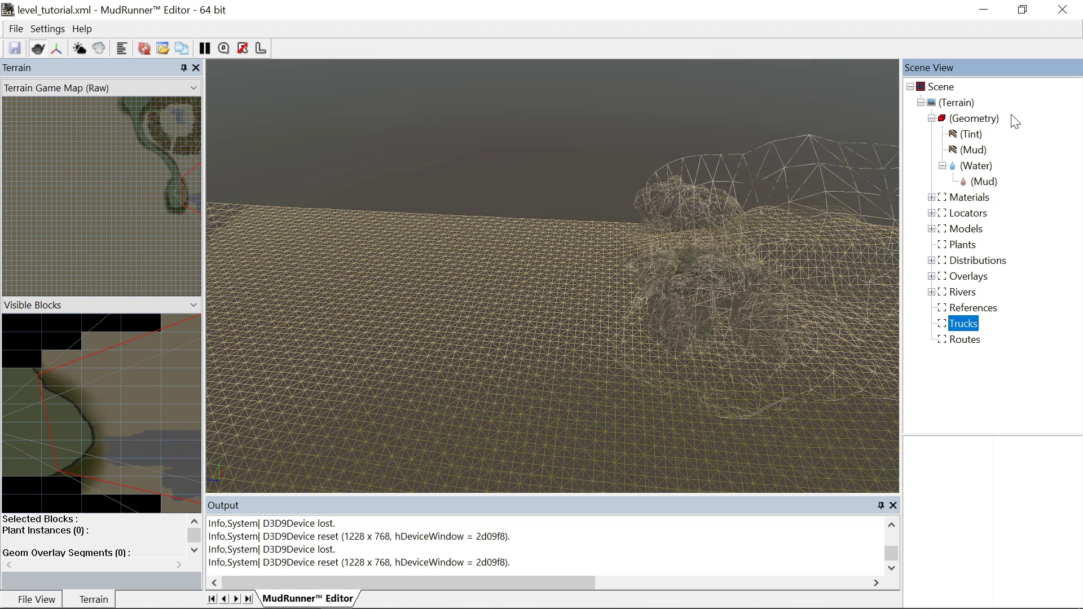
{"action": "left_click", "coordinate": [959, 120]}
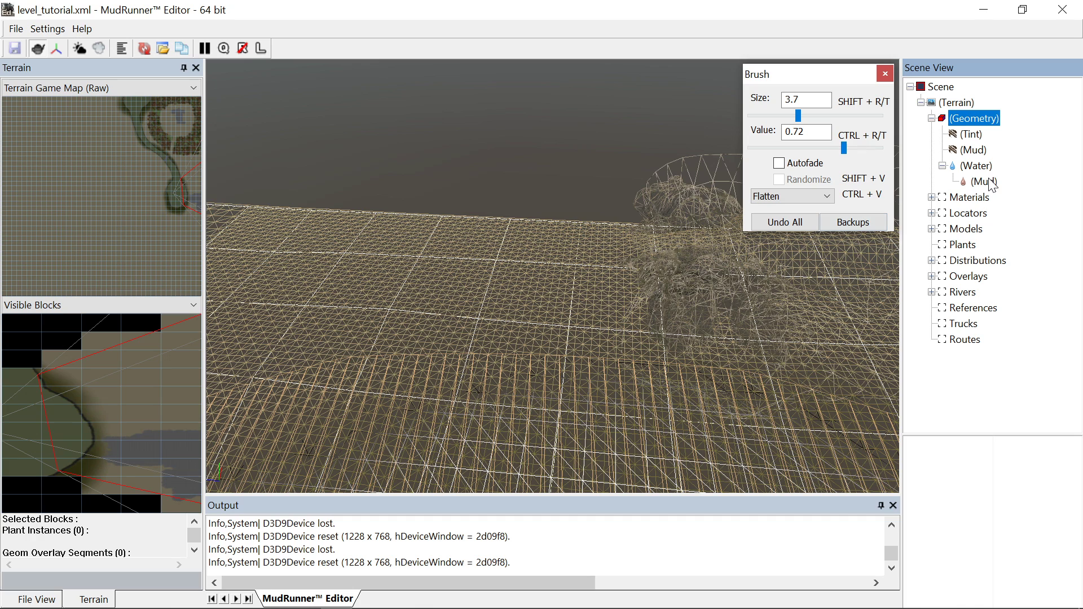
{"action": "left_click", "coordinate": [40, 52]}
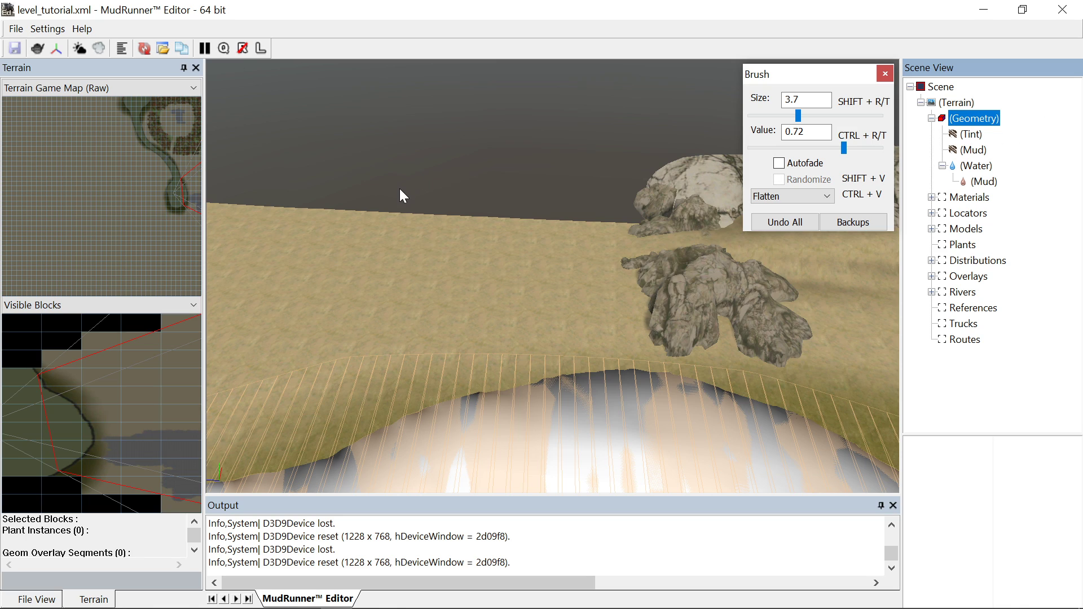
Add a truck object to the scene on the paved lot beside the garage.
{"action": "scroll", "coordinate": [377, 316], "scroll_direction": "down", "scroll_amount": 10}
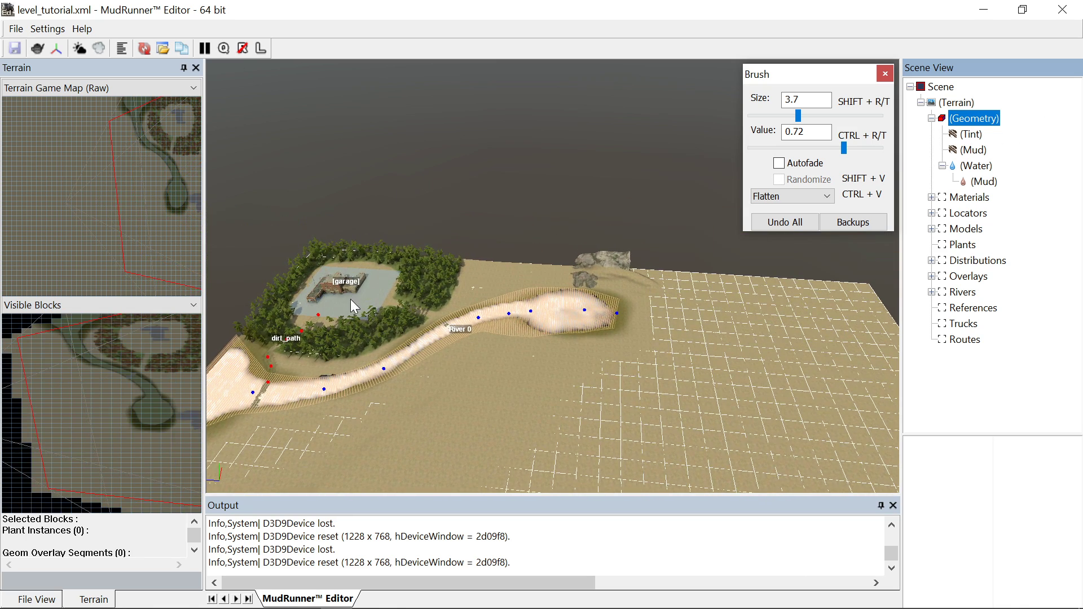
{"action": "scroll", "coordinate": [350, 304], "scroll_direction": "up", "scroll_amount": 5}
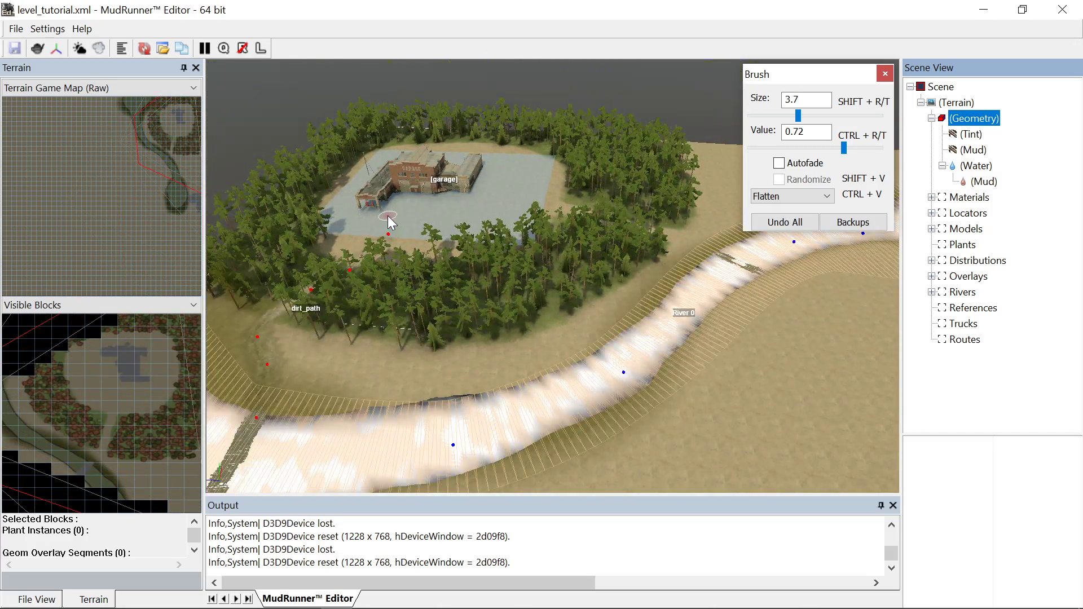
{"action": "scroll", "coordinate": [647, 218], "scroll_direction": "up", "scroll_amount": 5}
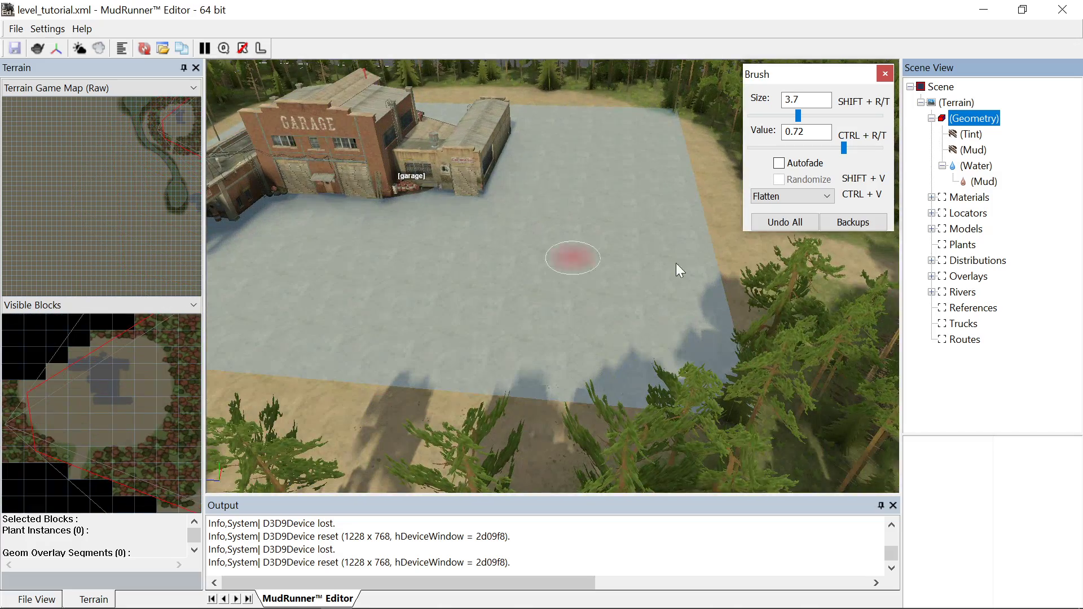
{"action": "left_click", "coordinate": [955, 324]}
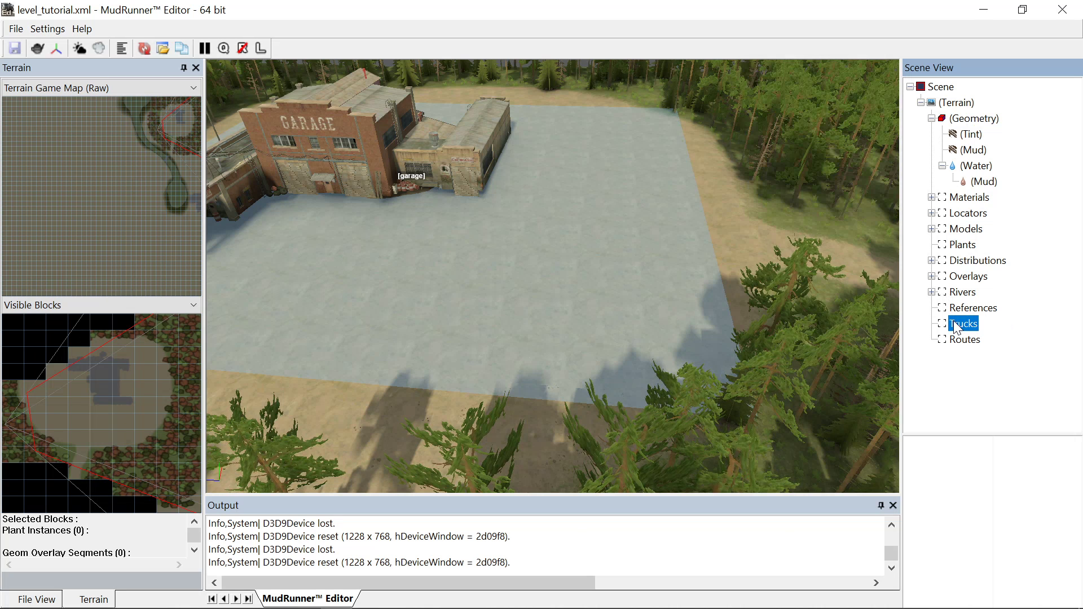
{"action": "right_click", "coordinate": [956, 327]}
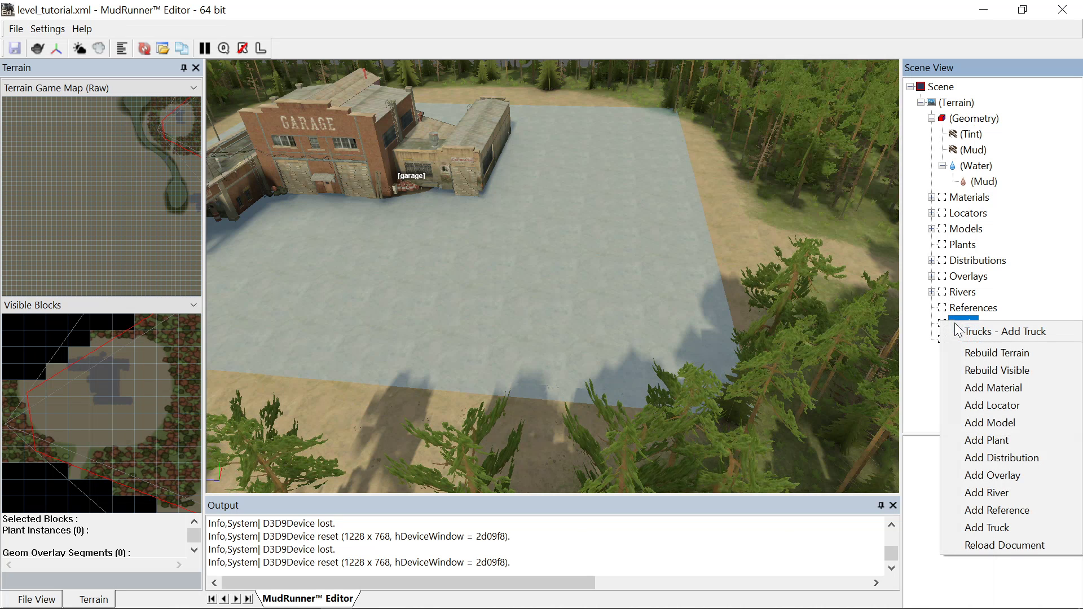
{"action": "left_click", "coordinate": [979, 333]}
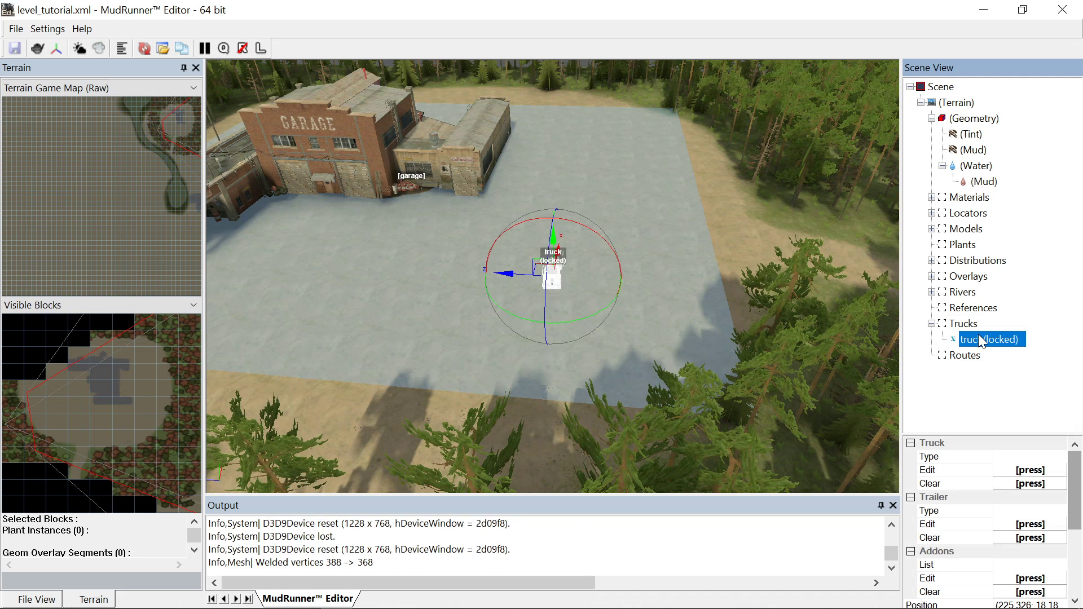
Assign the uaz469 vehicle as the new truck's type.
{"action": "left_click", "coordinate": [1040, 473]}
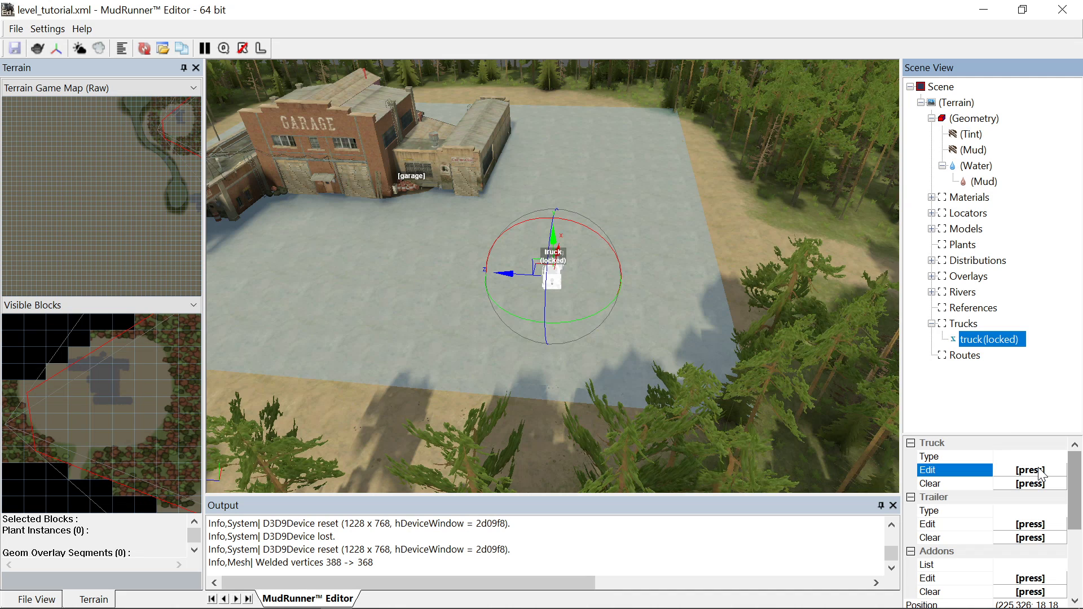
{"action": "left_click", "coordinate": [1030, 470]}
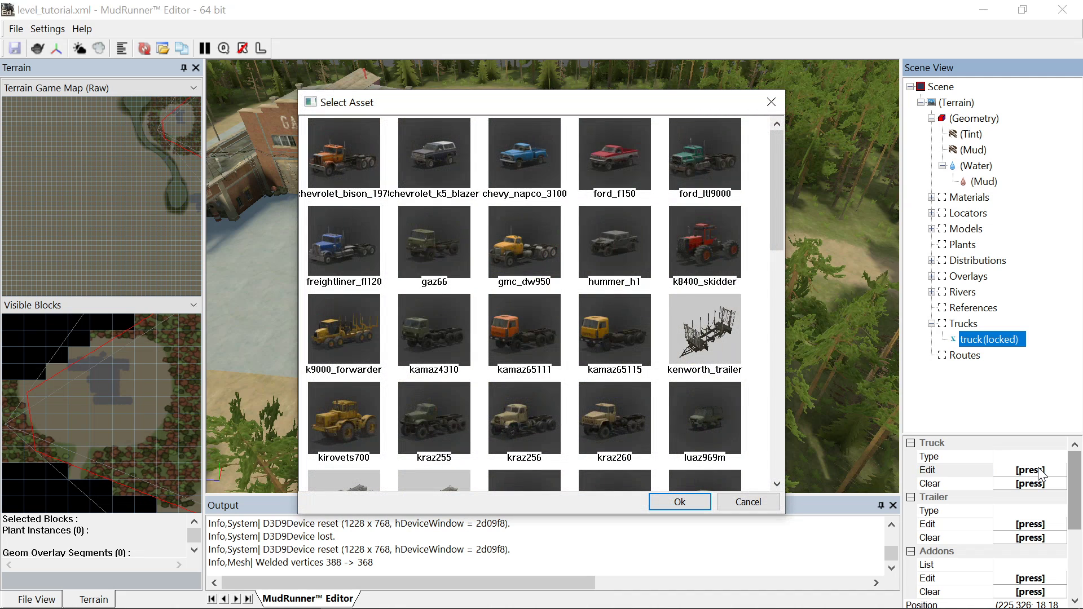
{"action": "scroll", "coordinate": [602, 239], "scroll_direction": "down", "scroll_amount": 10}
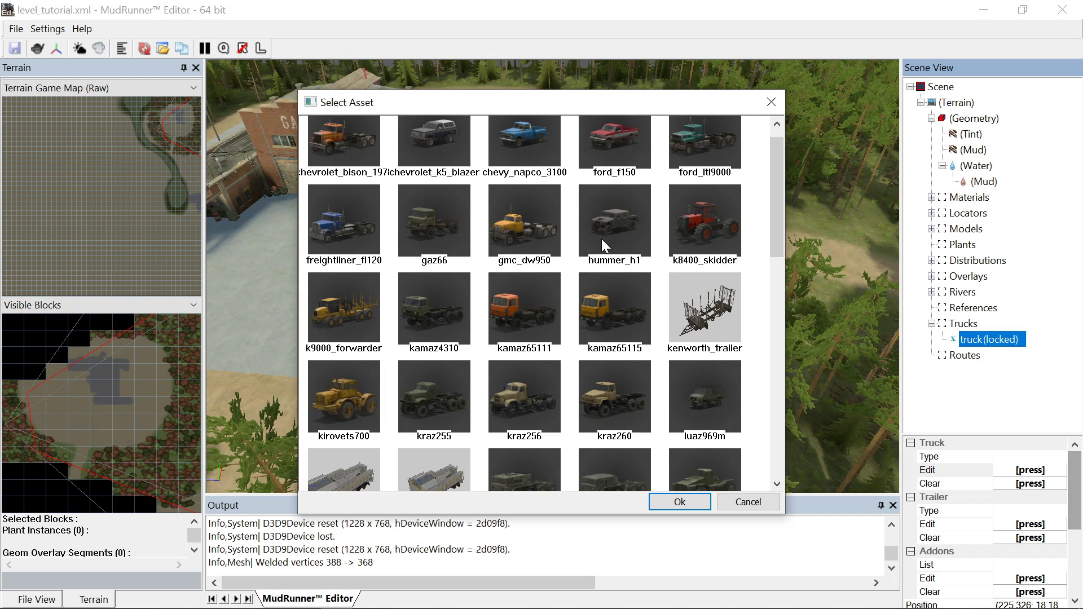
{"action": "scroll", "coordinate": [597, 253], "scroll_direction": "down", "scroll_amount": 6}
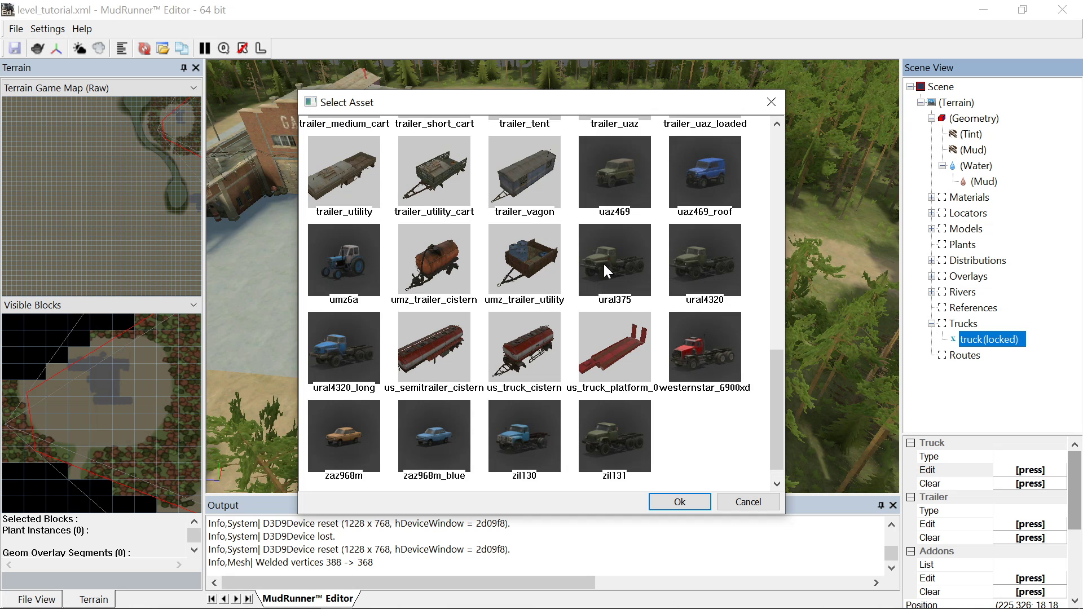
{"action": "scroll", "coordinate": [604, 264], "scroll_direction": "up", "scroll_amount": 6}
{"action": "double_click", "coordinate": [610, 367]}
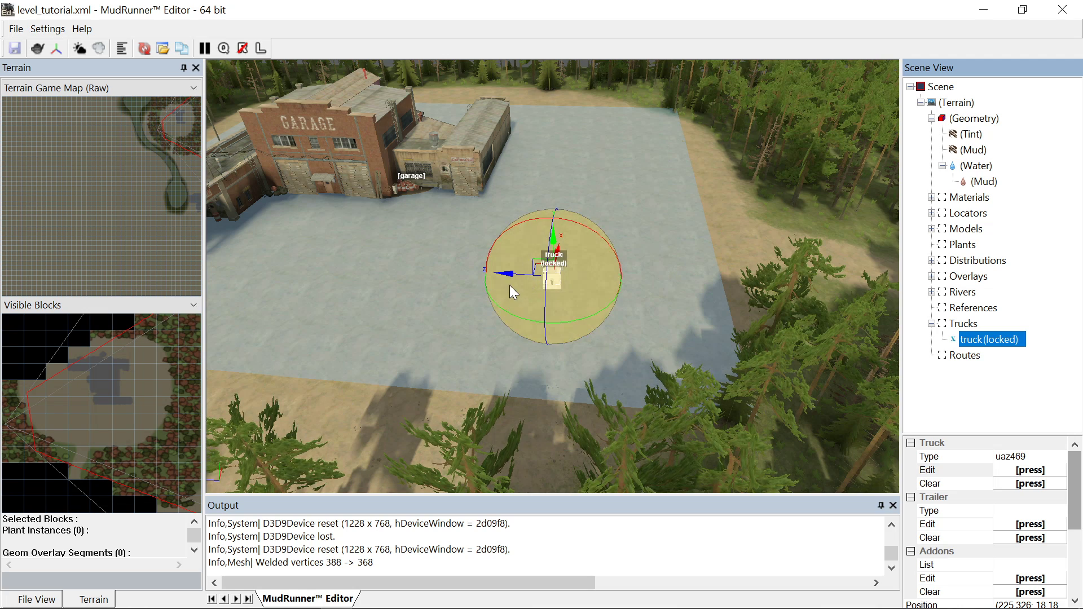
Rotate the uaz469 truck about its vertical axis so it faces the tree-lined side of the lot.
{"action": "scroll", "coordinate": [621, 273], "scroll_direction": "up", "scroll_amount": 5}
{"action": "scroll", "coordinate": [496, 282], "scroll_direction": "down", "scroll_amount": 1}
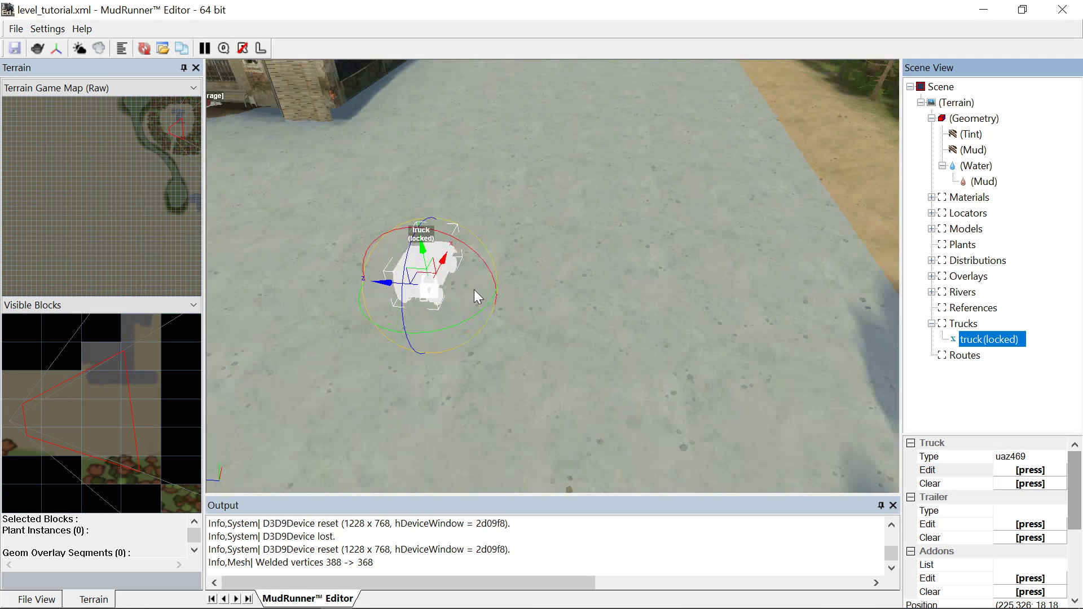
{"action": "scroll", "coordinate": [485, 290], "scroll_direction": "up", "scroll_amount": 2}
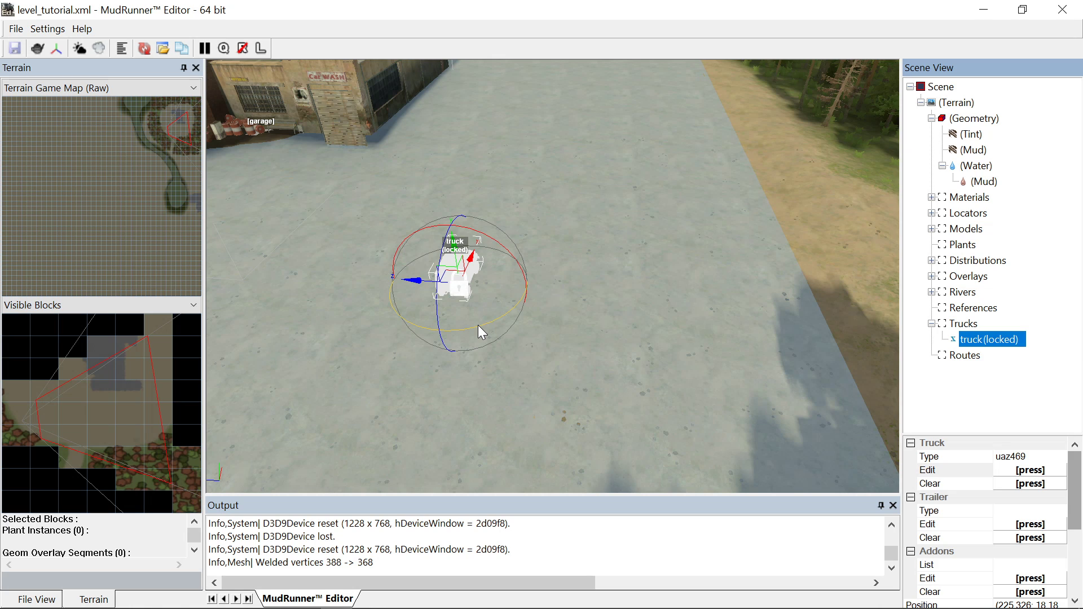
{"action": "left_click_drag", "start_coordinate": [478, 327], "coordinate": [386, 277]}
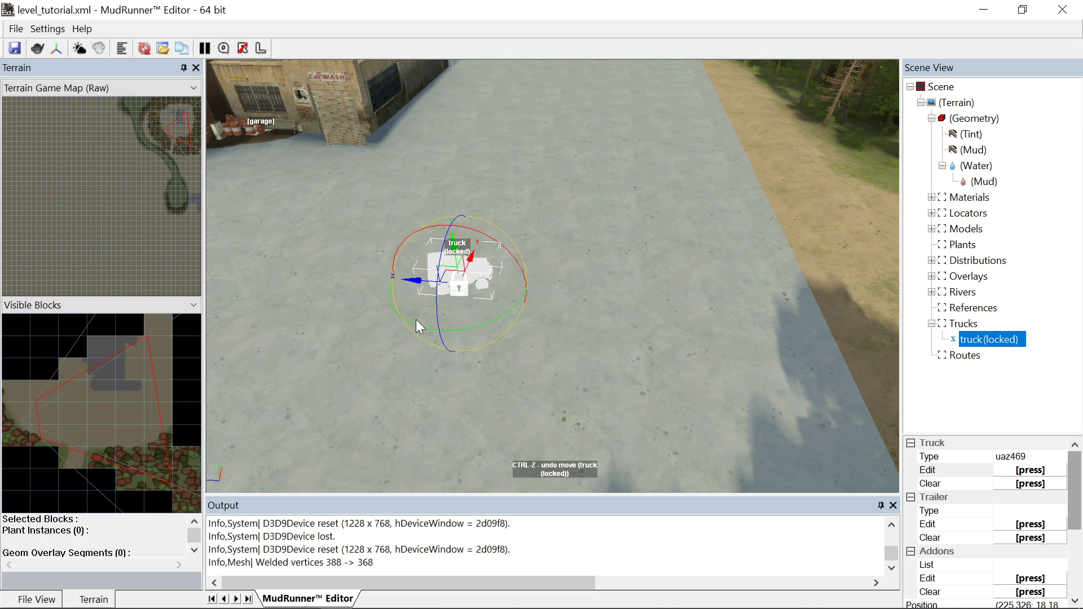
{"action": "left_click_drag", "start_coordinate": [422, 325], "coordinate": [397, 316]}
{"action": "scroll", "coordinate": [392, 388], "scroll_direction": "up", "scroll_amount": 1}
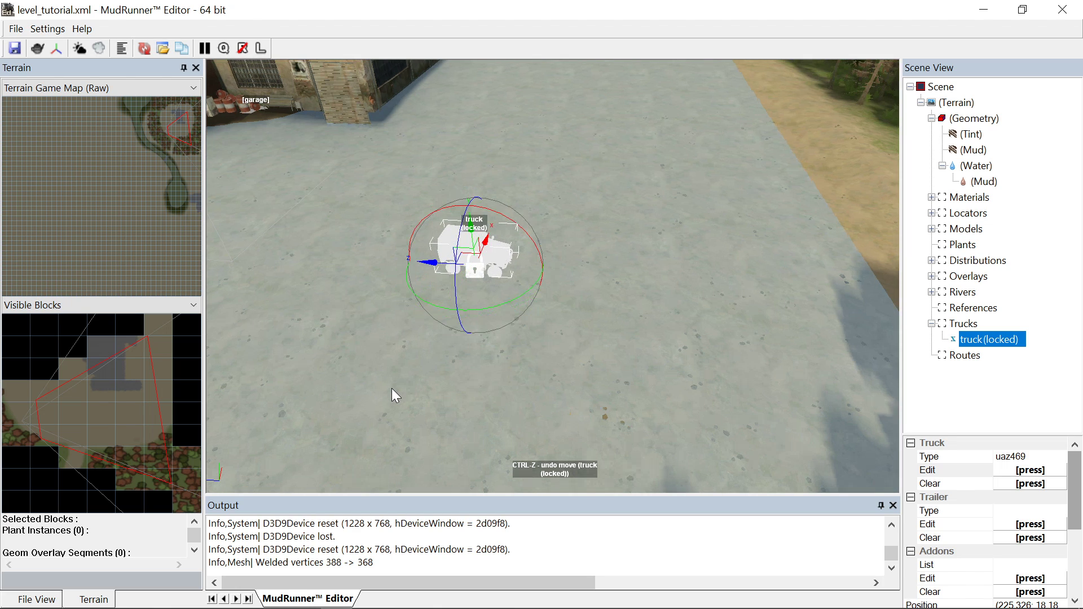
Deselect the truck and rebuild the terrain.
{"action": "left_click", "coordinate": [392, 388]}
{"action": "scroll", "coordinate": [714, 247], "scroll_direction": "down", "scroll_amount": 5}
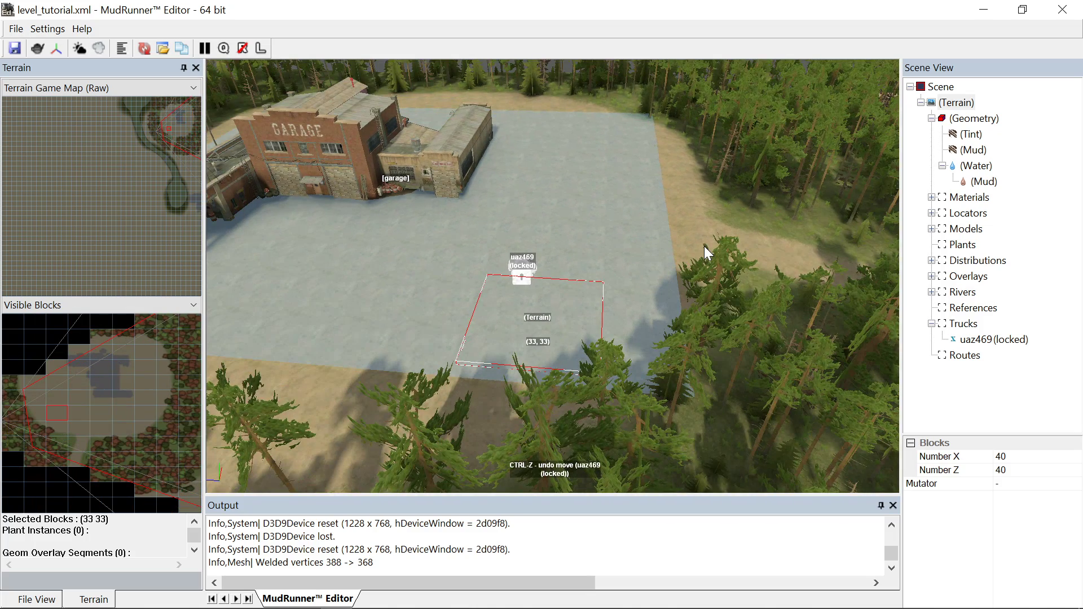
{"action": "right_click", "coordinate": [580, 214]}
{"action": "left_click", "coordinate": [612, 227]}
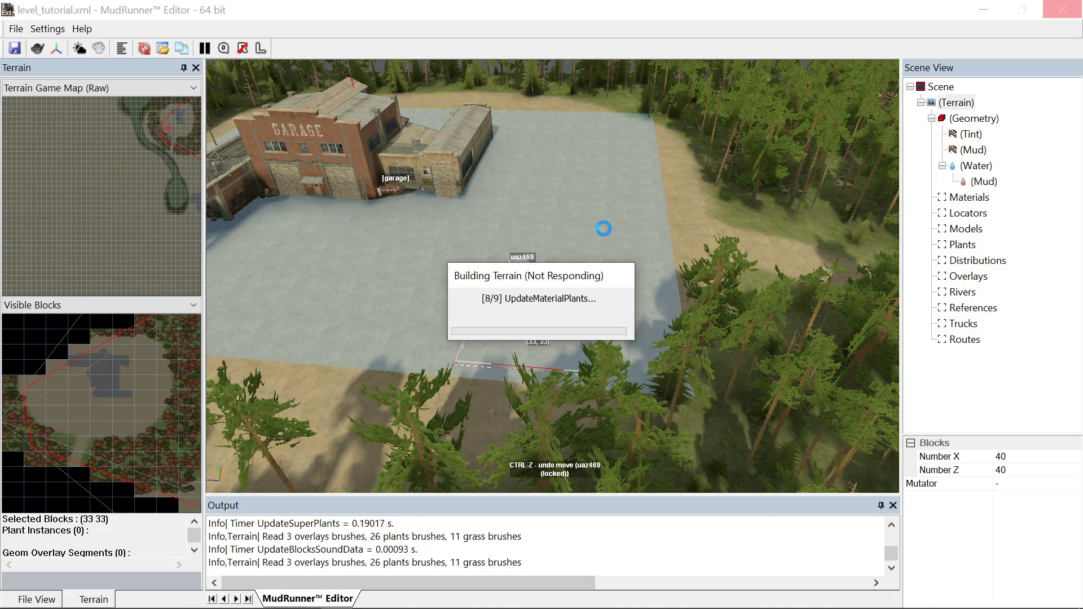
Review the rebuilt garage area and save the level_tutorial.xml level.
{"action": "scroll", "coordinate": [604, 230], "scroll_direction": "down", "scroll_amount": 10}
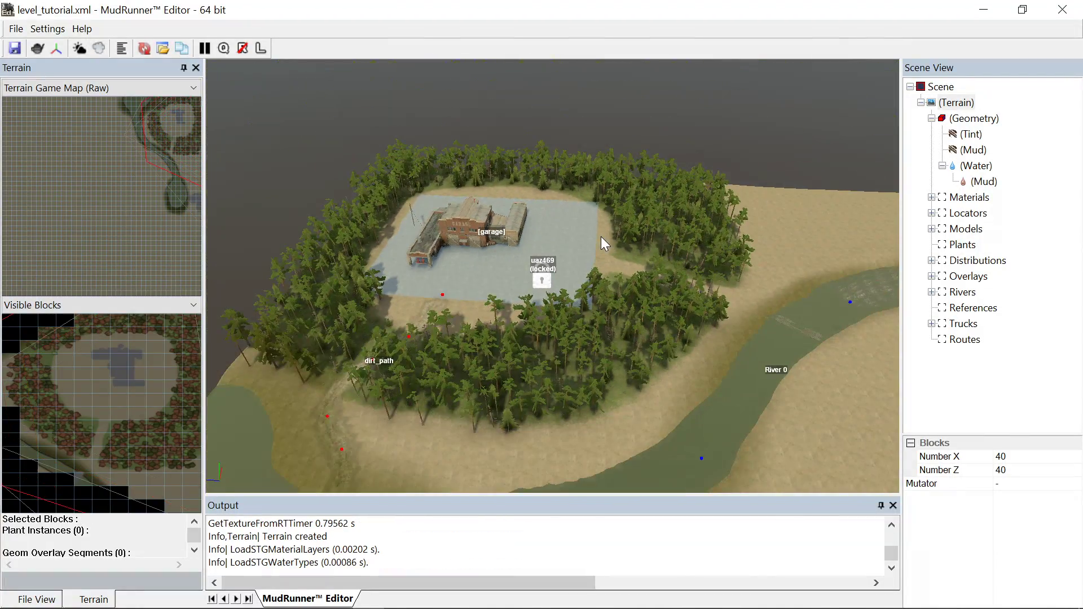
{"action": "scroll", "coordinate": [601, 236], "scroll_direction": "up", "scroll_amount": 5}
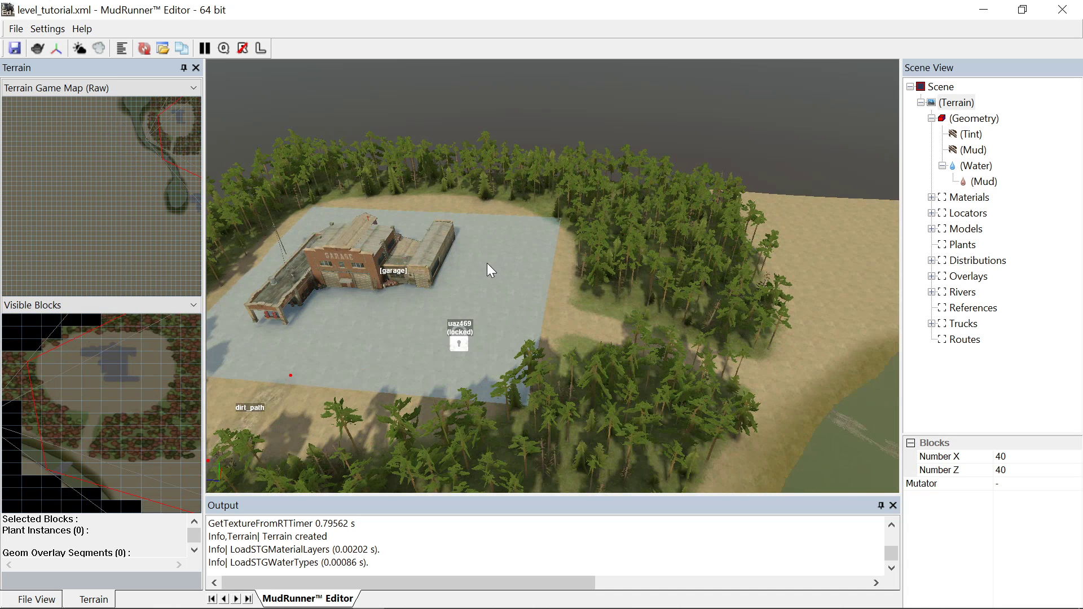
{"action": "left_click", "coordinate": [15, 29]}
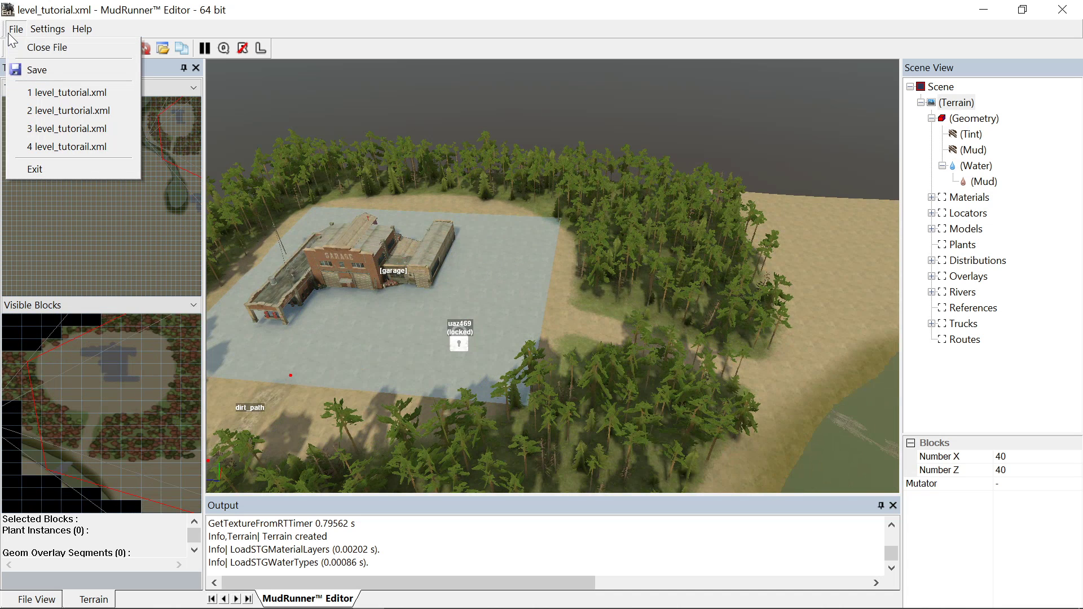
{"action": "left_click", "coordinate": [28, 72]}
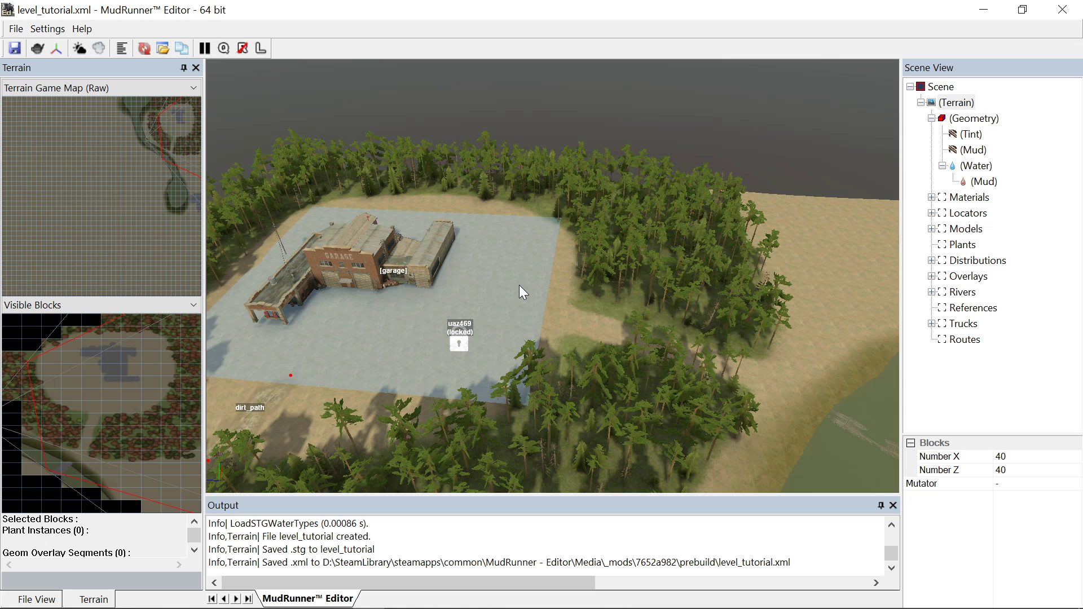
Switch to the MudRunner game and load the unpacked mod level level_tutorial.
{"action": "mouse_move", "coordinate": [345, 606]}
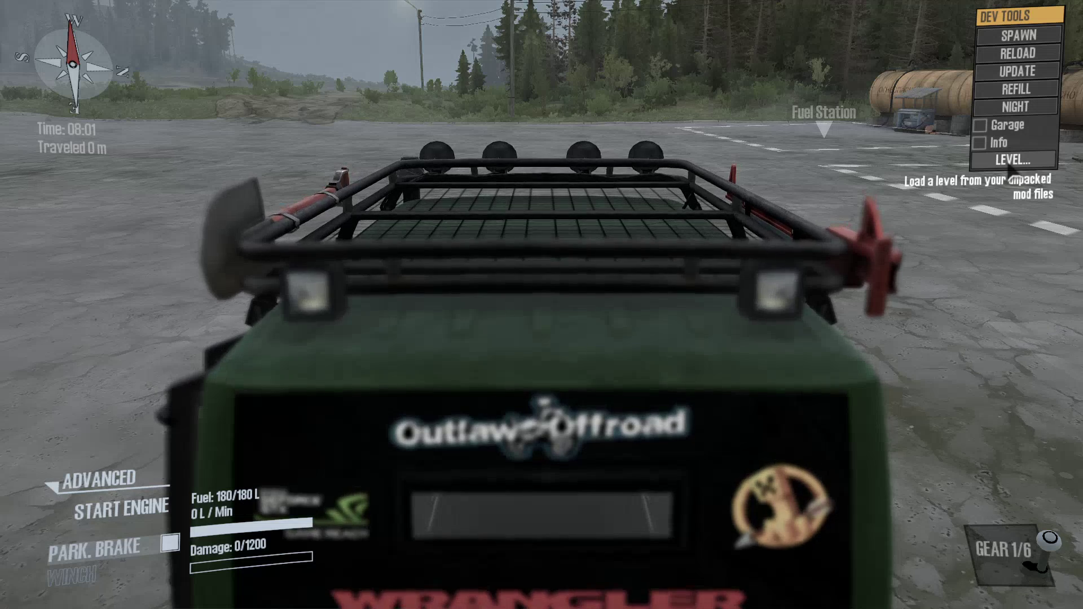
{"action": "left_click", "coordinate": [1010, 162]}
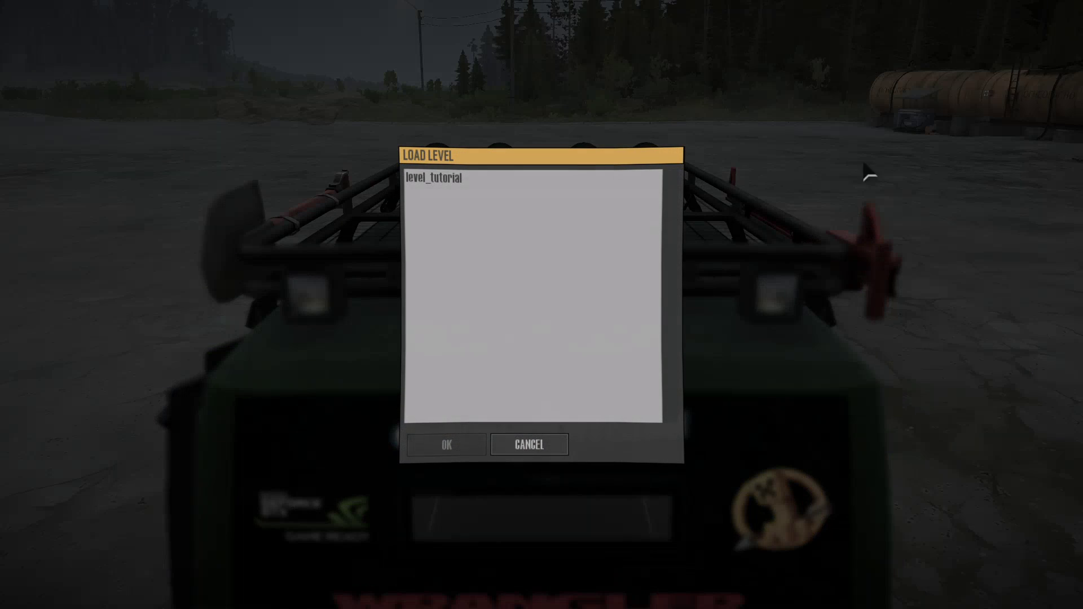
{"action": "left_click", "coordinate": [452, 181]}
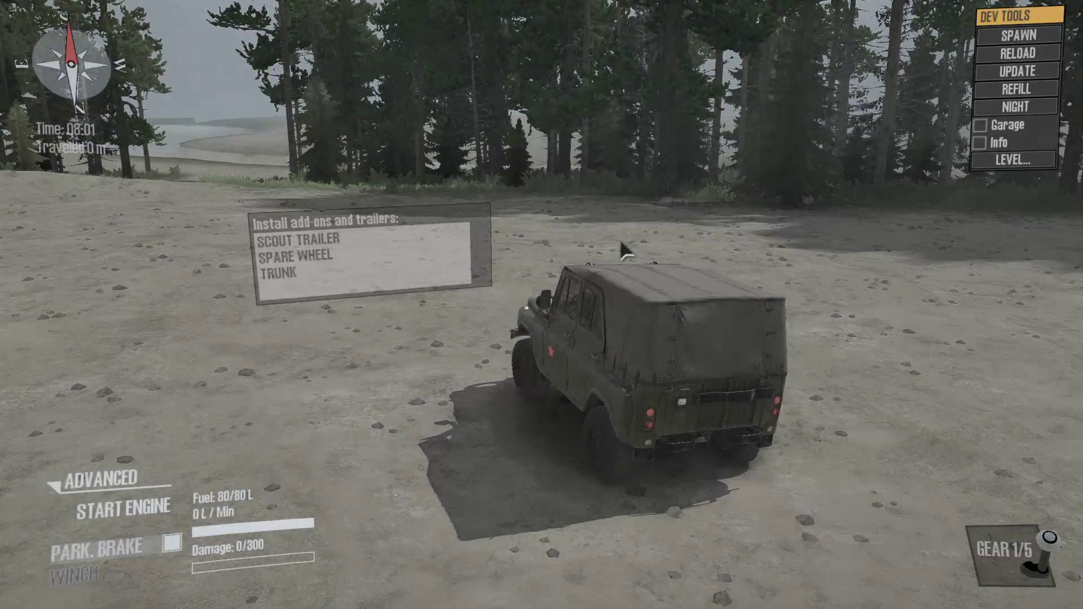
Spawn a JEEP WRANGLER (Jeep Wrangler Diesel) on the ground just ahead of the parked A-469.
{"action": "left_click", "coordinate": [1019, 35]}
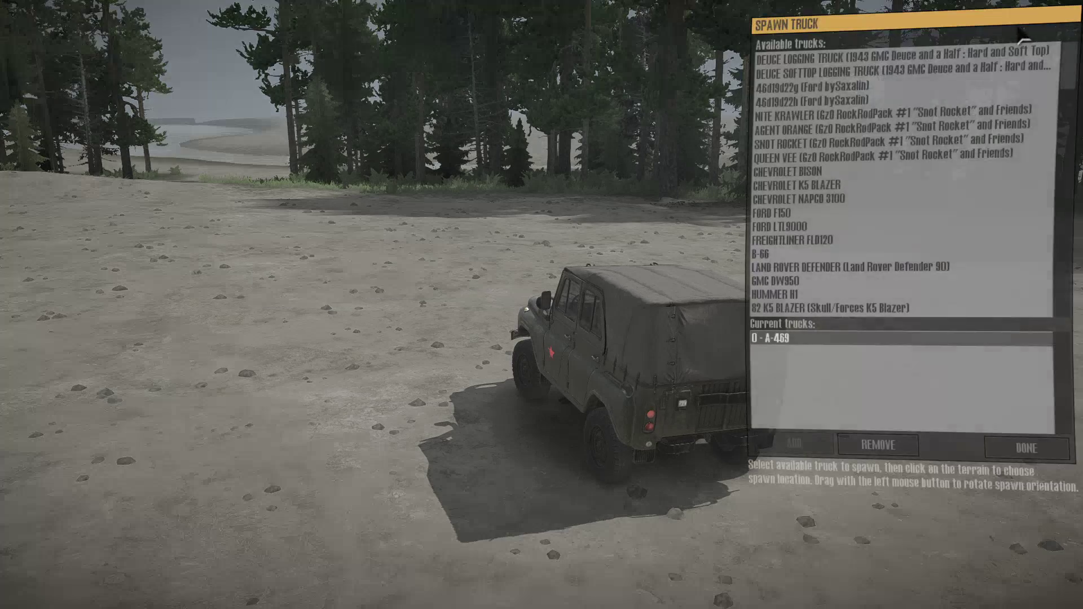
{"action": "scroll", "coordinate": [887, 233], "scroll_direction": "down", "scroll_amount": 5}
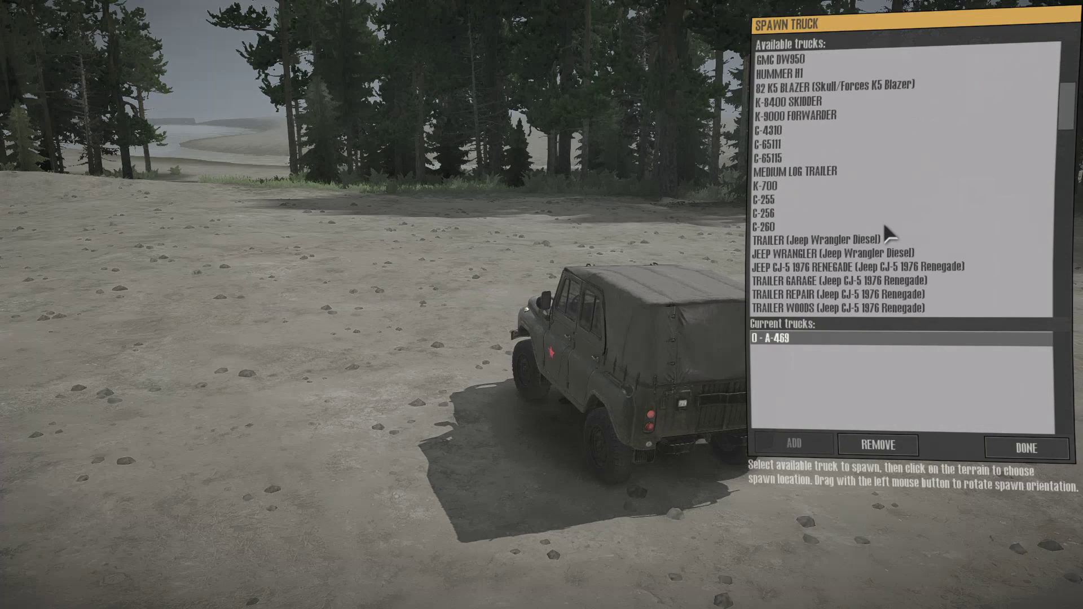
{"action": "scroll", "coordinate": [885, 226], "scroll_direction": "down", "scroll_amount": 3}
{"action": "scroll", "coordinate": [872, 181], "scroll_direction": "down", "scroll_amount": 1}
{"action": "left_click", "coordinate": [867, 167]}
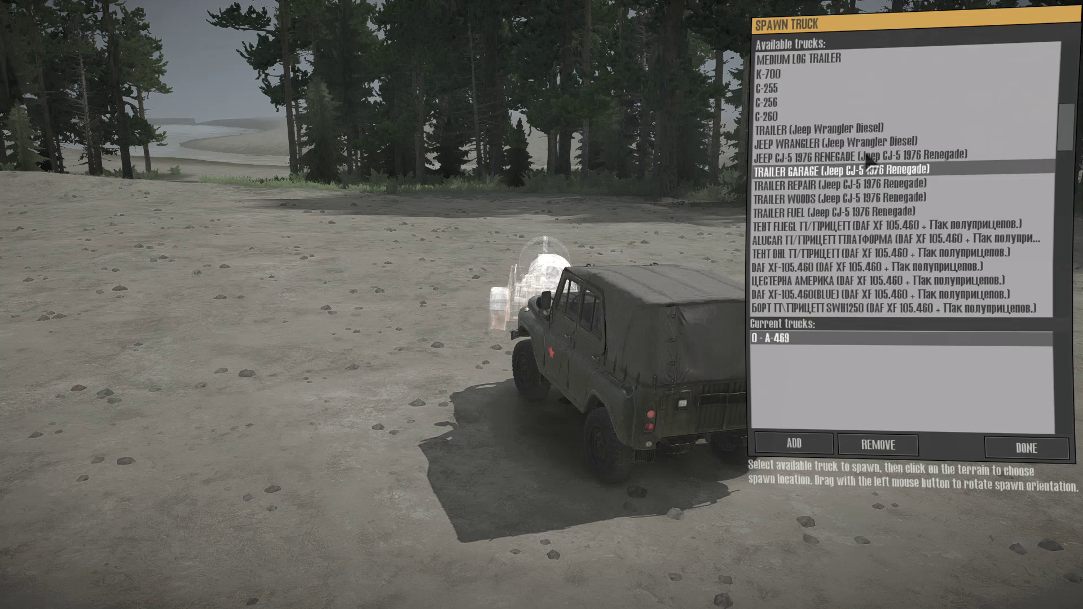
{"action": "left_click", "coordinate": [806, 144]}
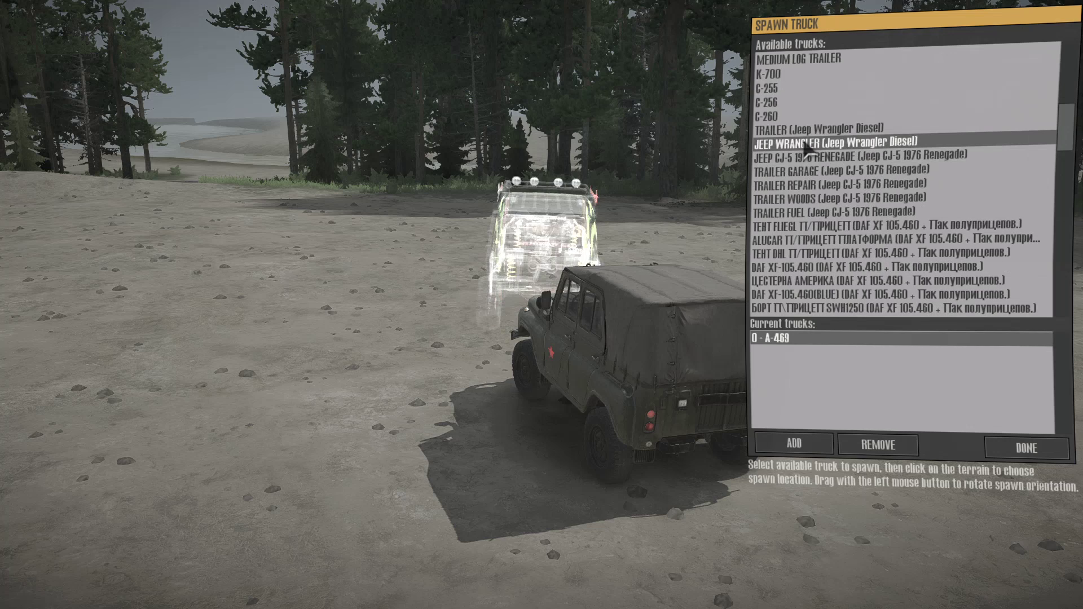
{"action": "left_click", "coordinate": [806, 444]}
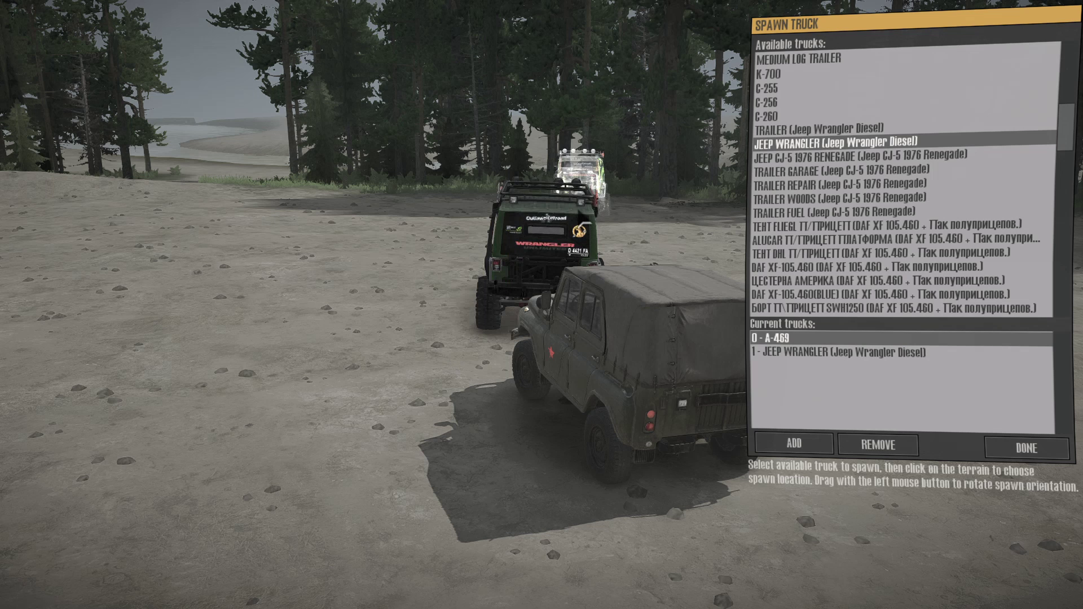
Close the truck spawner, switch control to the Jeep Wrangler, and engage its all-wheel drive and differential lock.
{"action": "key", "text": "Escape"}
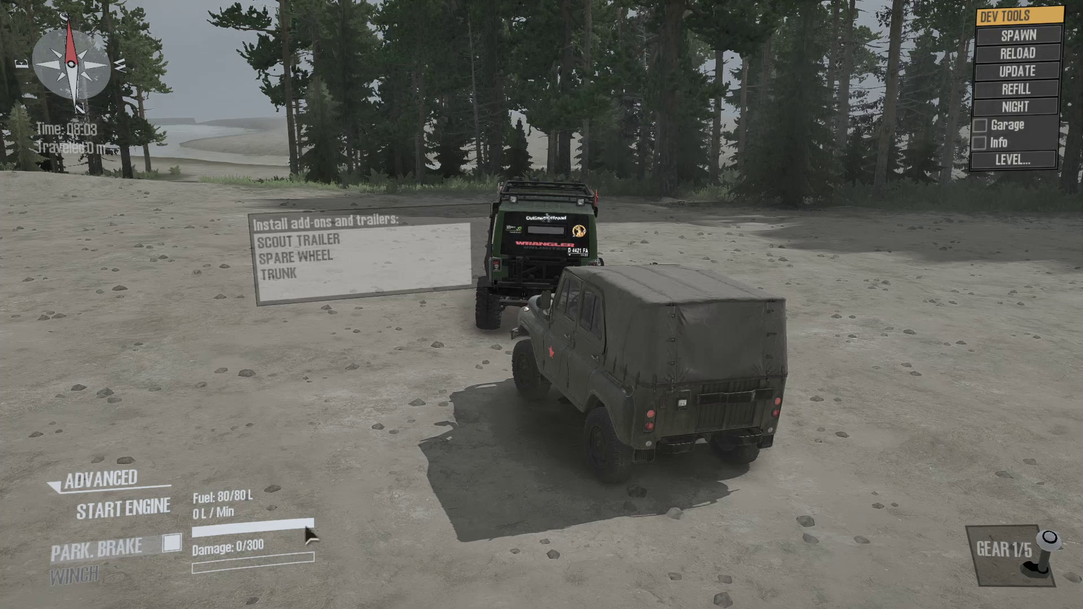
{"action": "left_click", "coordinate": [112, 477]}
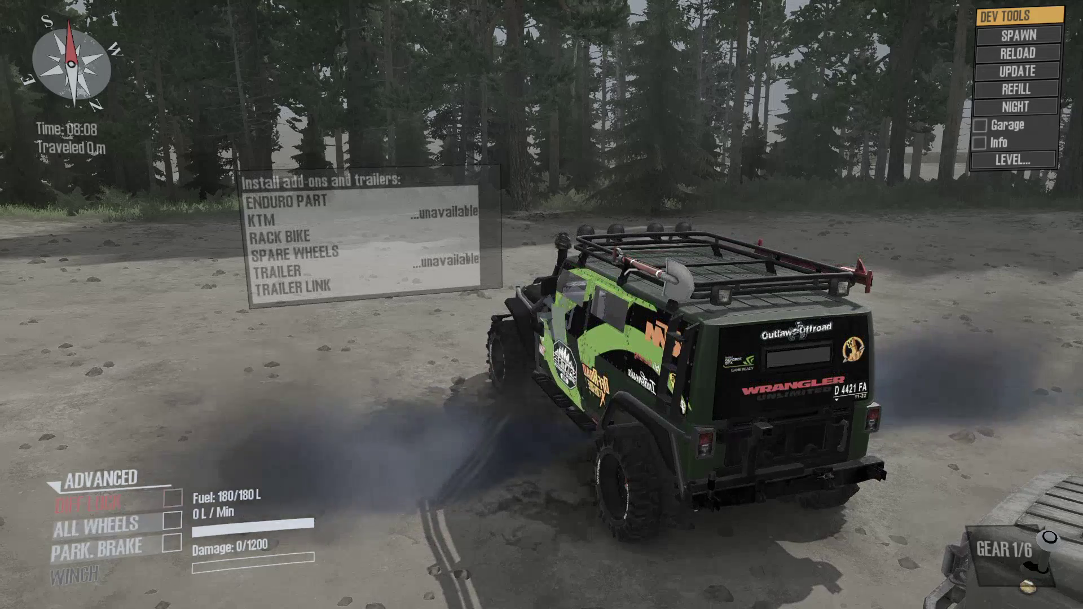
{"action": "key", "text": "q"}
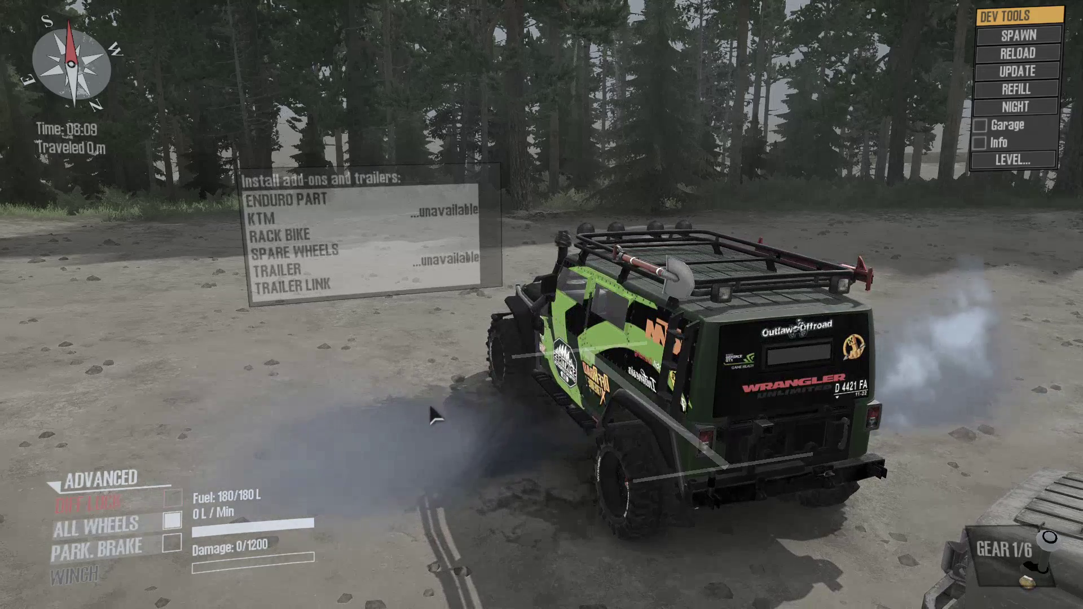
{"action": "key", "text": "e"}
Drive the Jeep Wrangler out of the garage yard, down the forest track and across the wooden river bridge.
{"action": "key", "text": "w"}
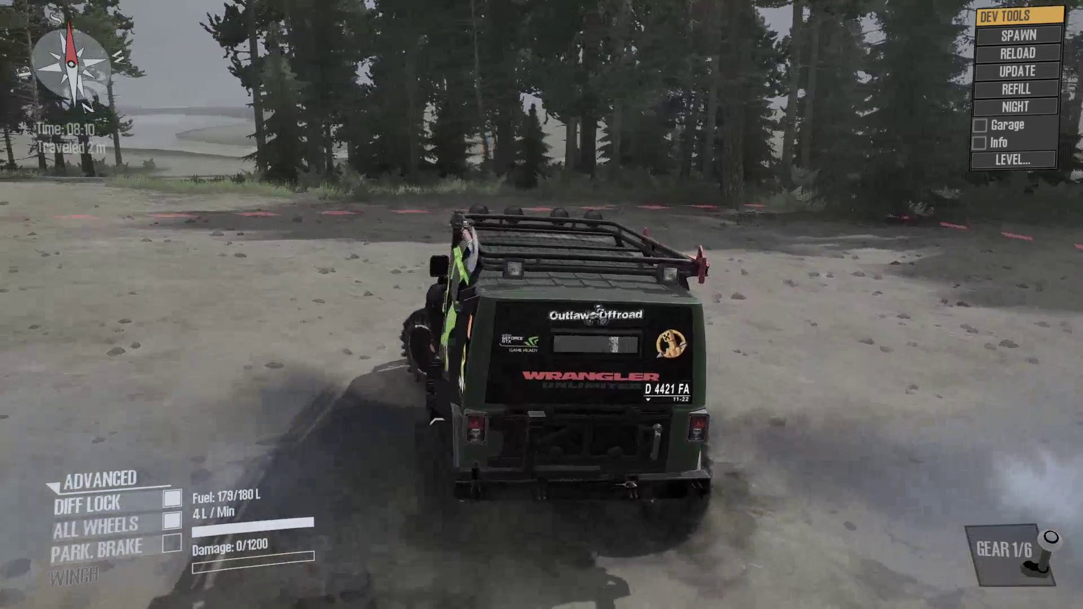
{"action": "key", "text": "w"}
{"action": "key", "text": "a"}
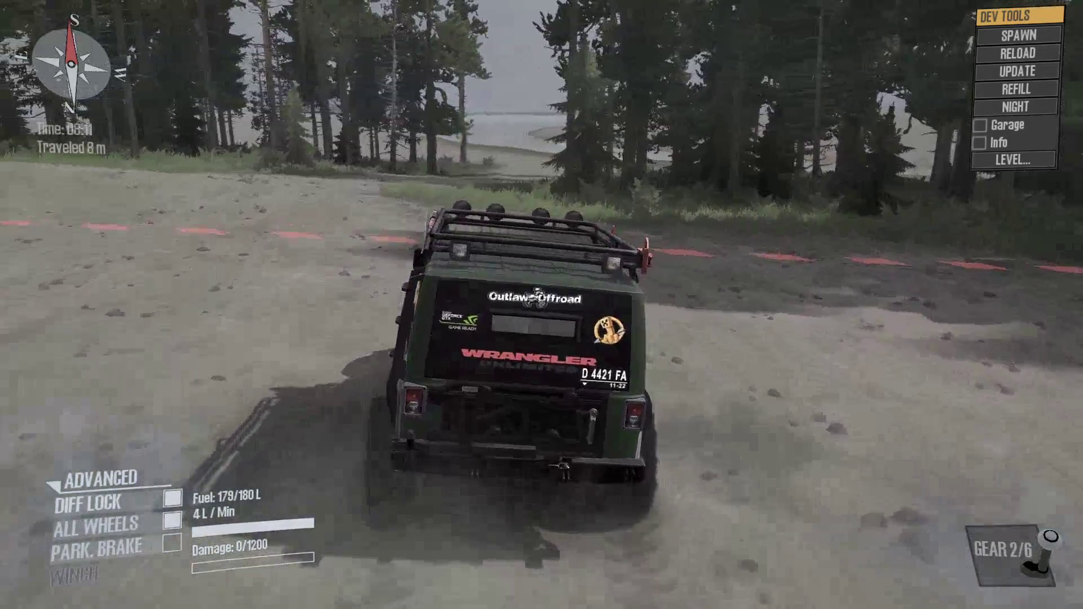
{"action": "key", "text": "w"}
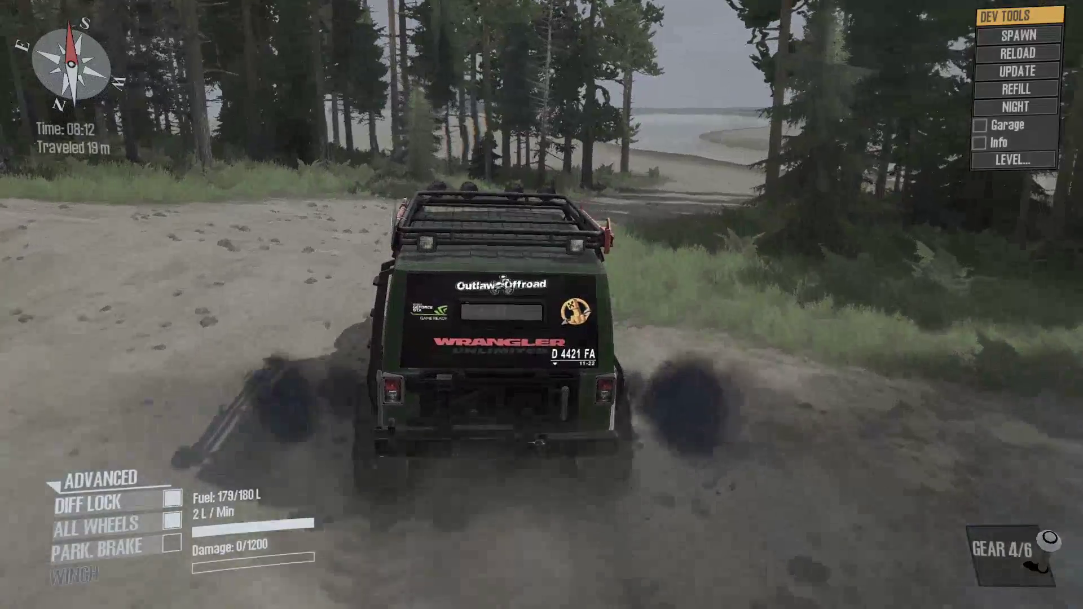
{"action": "key", "text": "w"}
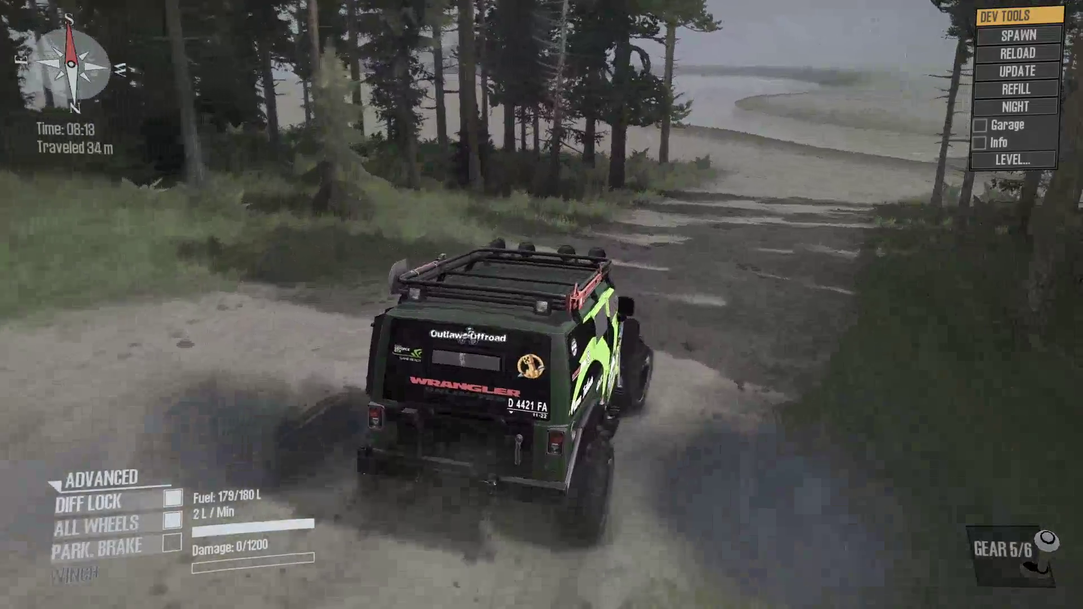
{"action": "key", "text": "w"}
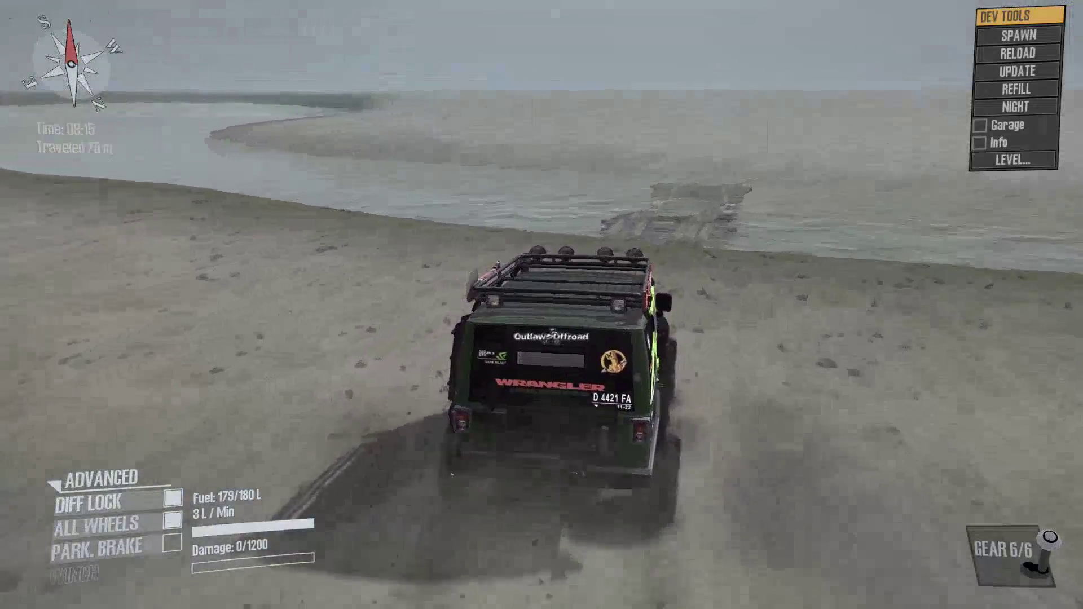
{"action": "key", "text": "w"}
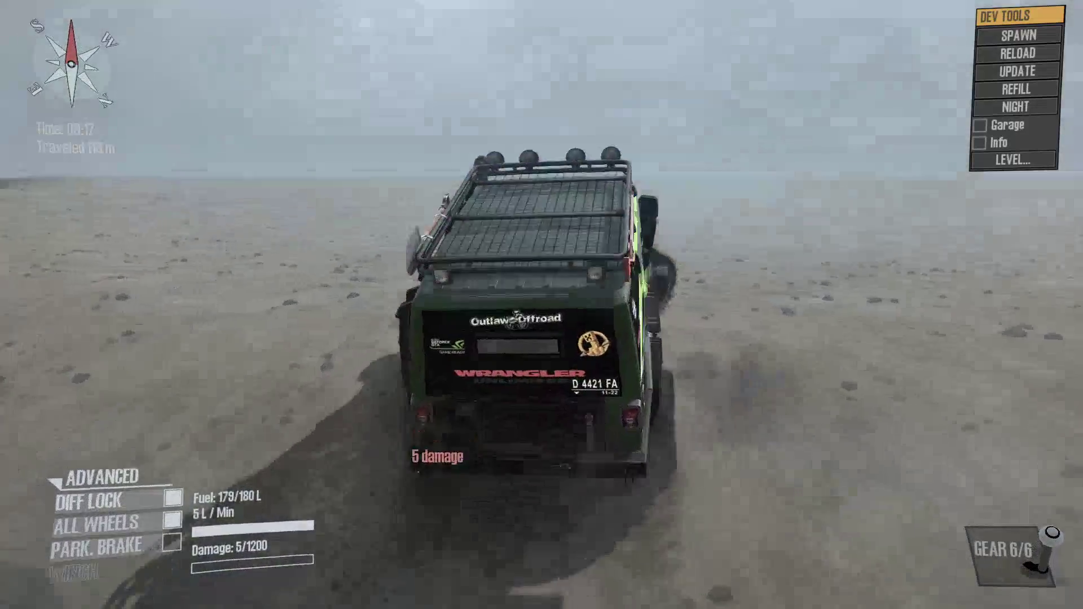
Drive the Jeep along the open far shore and loop around to face the wooden bridge again.
{"action": "key", "text": "w"}
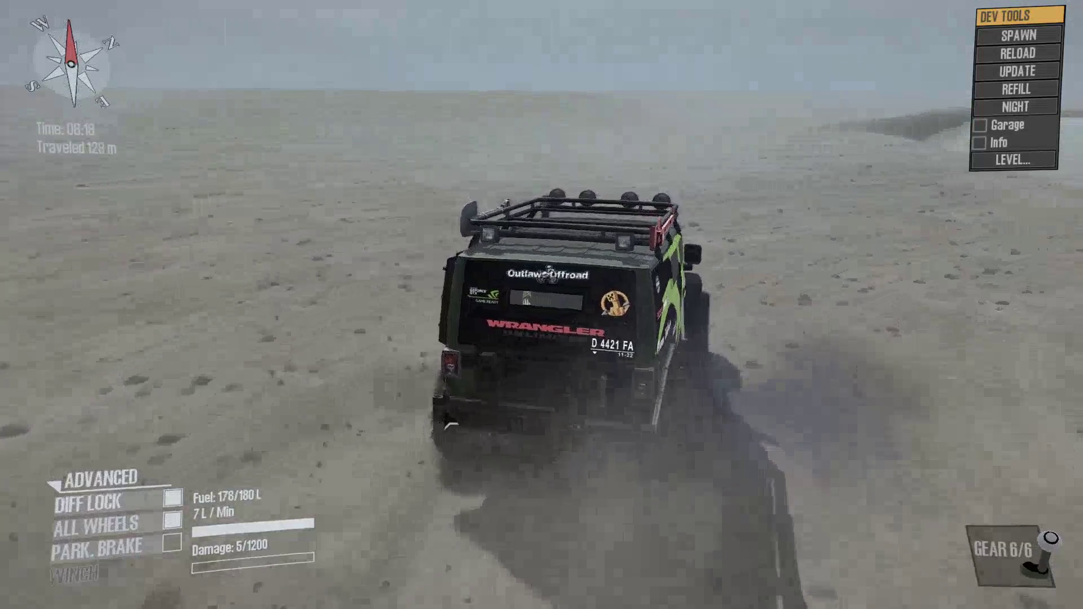
{"action": "key", "text": "w"}
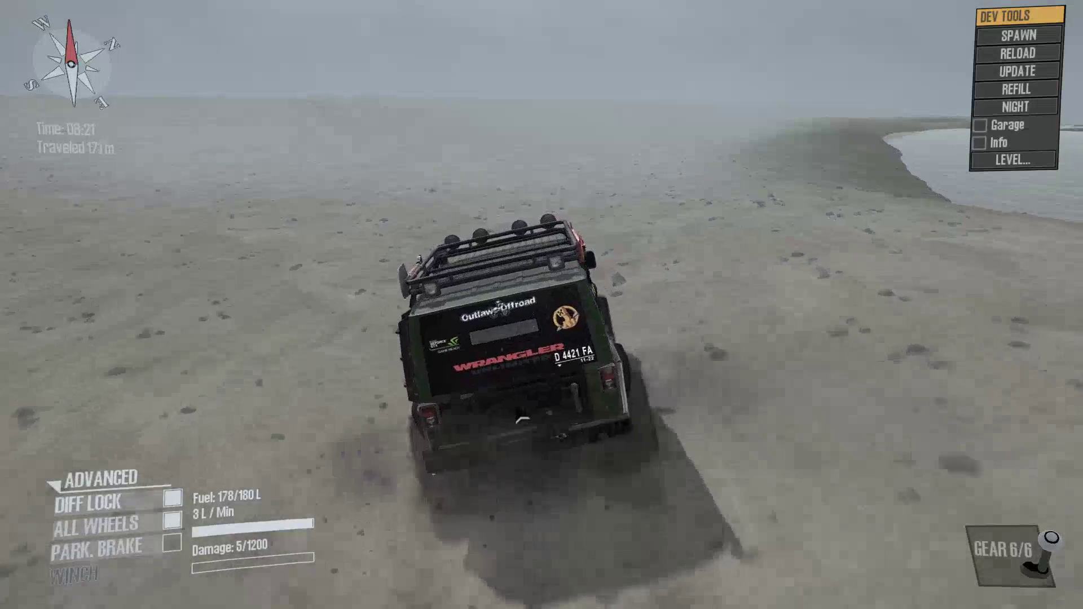
{"action": "key", "text": "w"}
{"action": "key", "text": "w"}
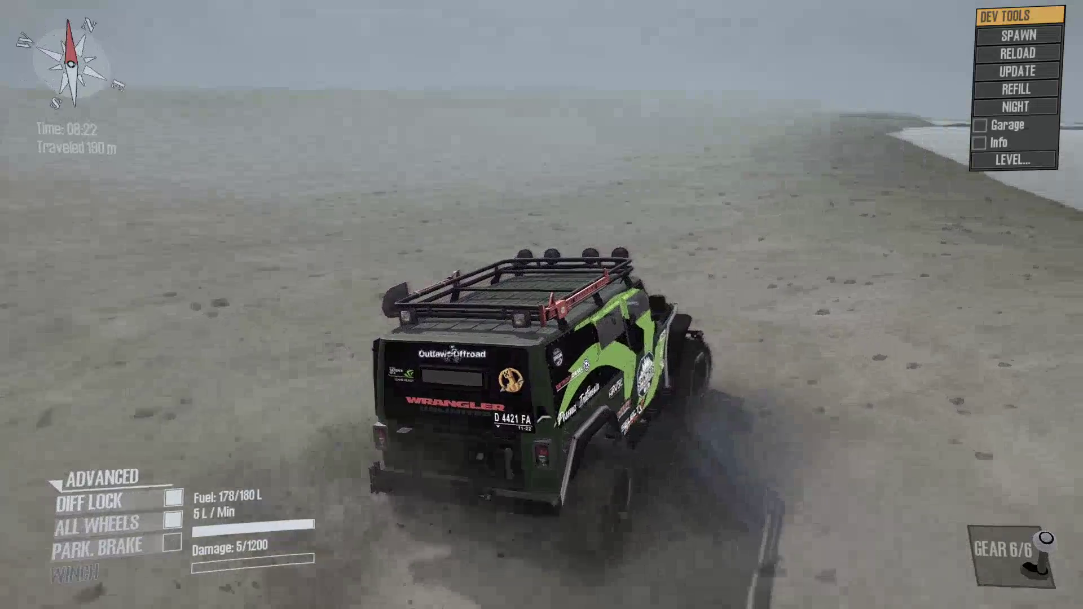
{"action": "key", "text": "w"}
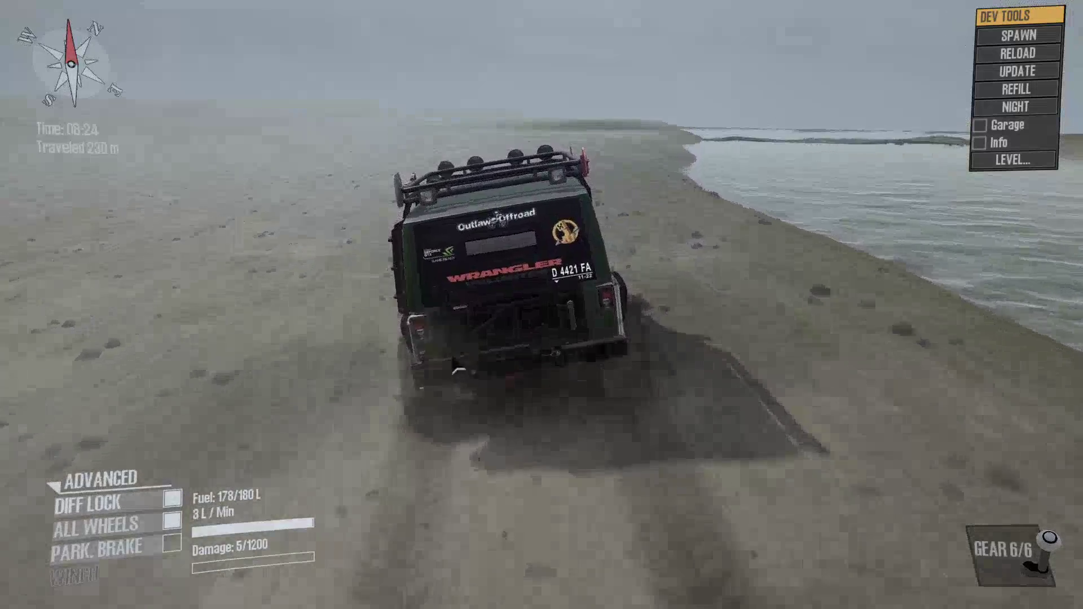
{"action": "key", "text": "w"}
{"action": "key", "text": "a"}
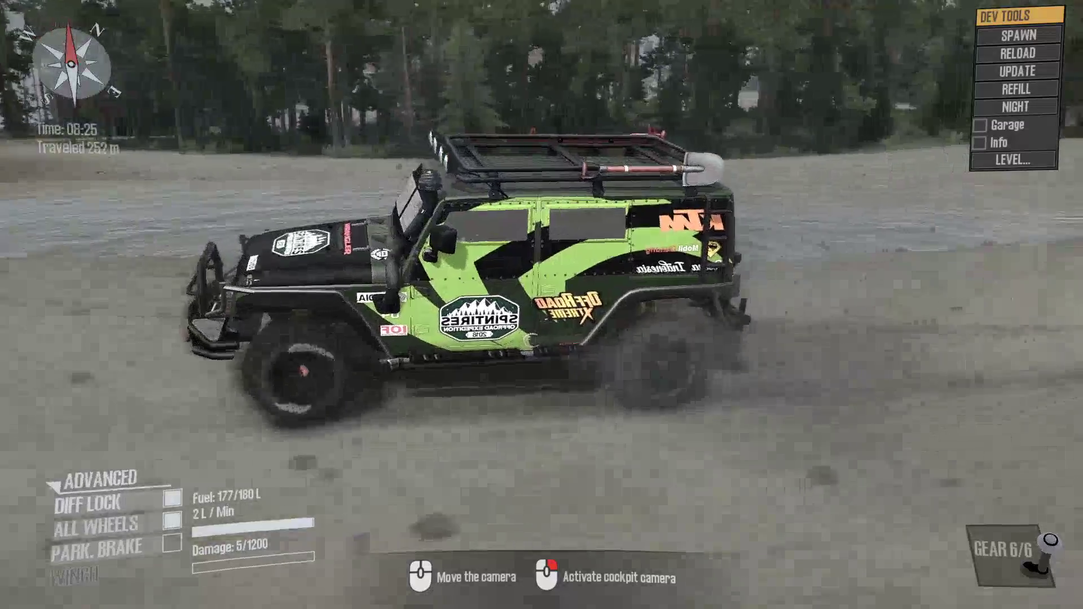
{"action": "key", "text": "w"}
{"action": "key", "text": "a"}
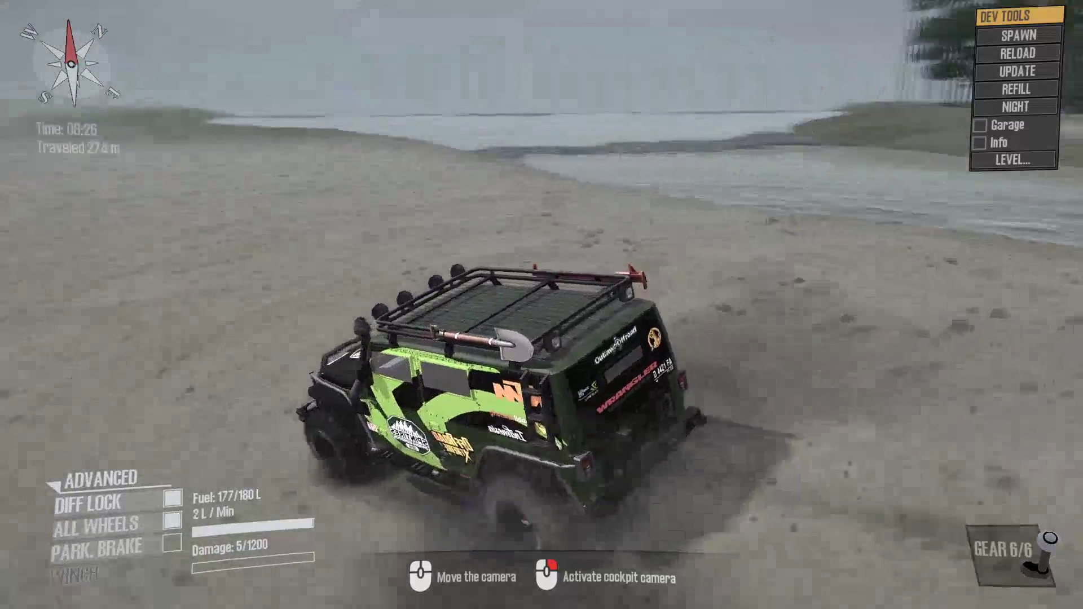
{"action": "key", "text": "w"}
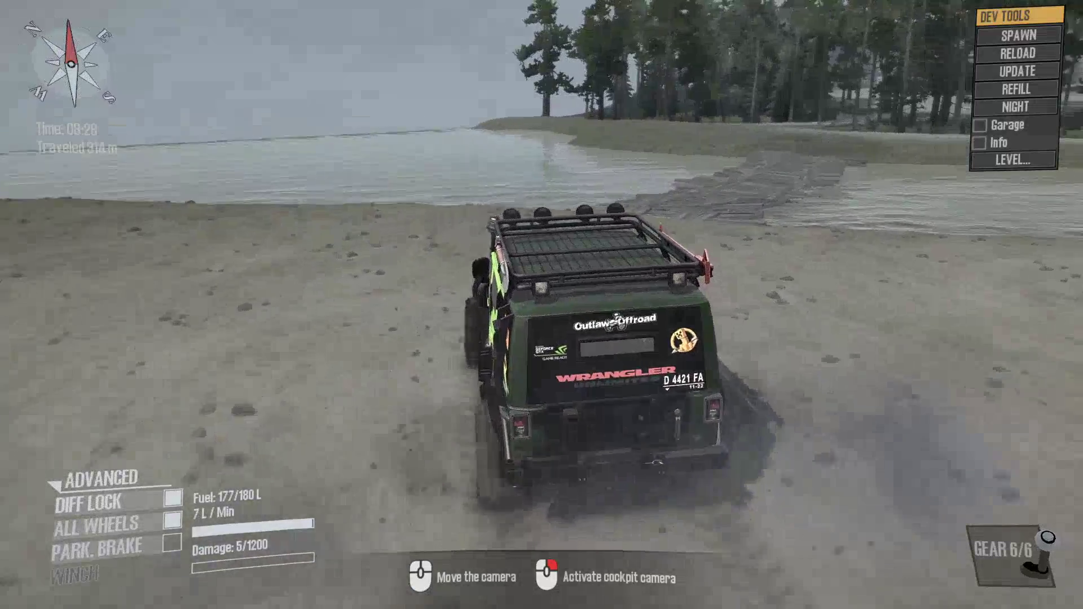
Drive the Jeep back over the bridge and through the forest, and stop in the garage yard.
{"action": "key", "text": "w"}
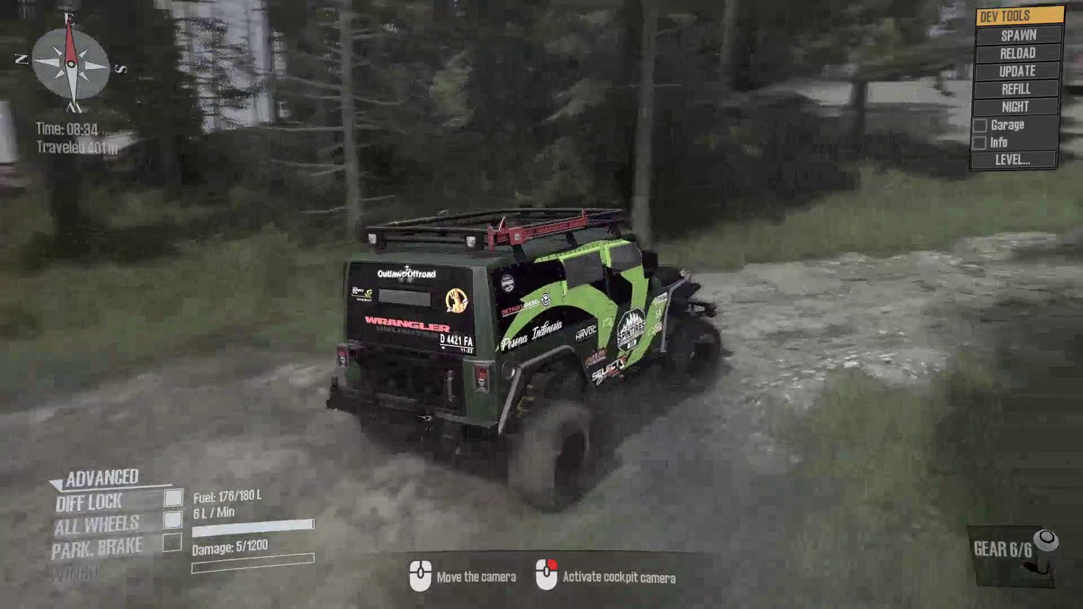
{"action": "key", "text": "w"}
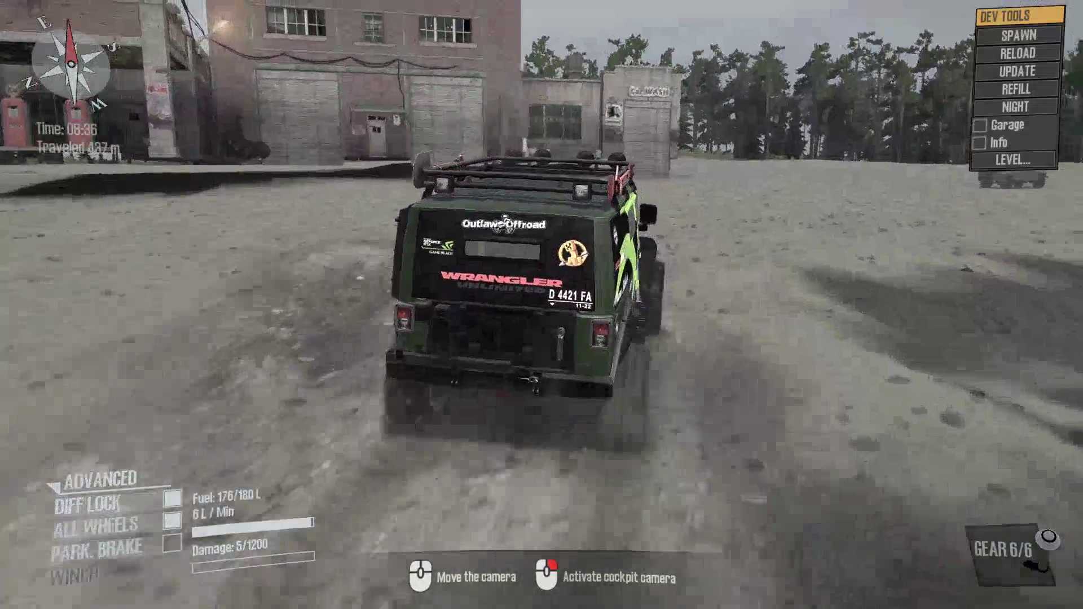
{"action": "key", "text": "w"}
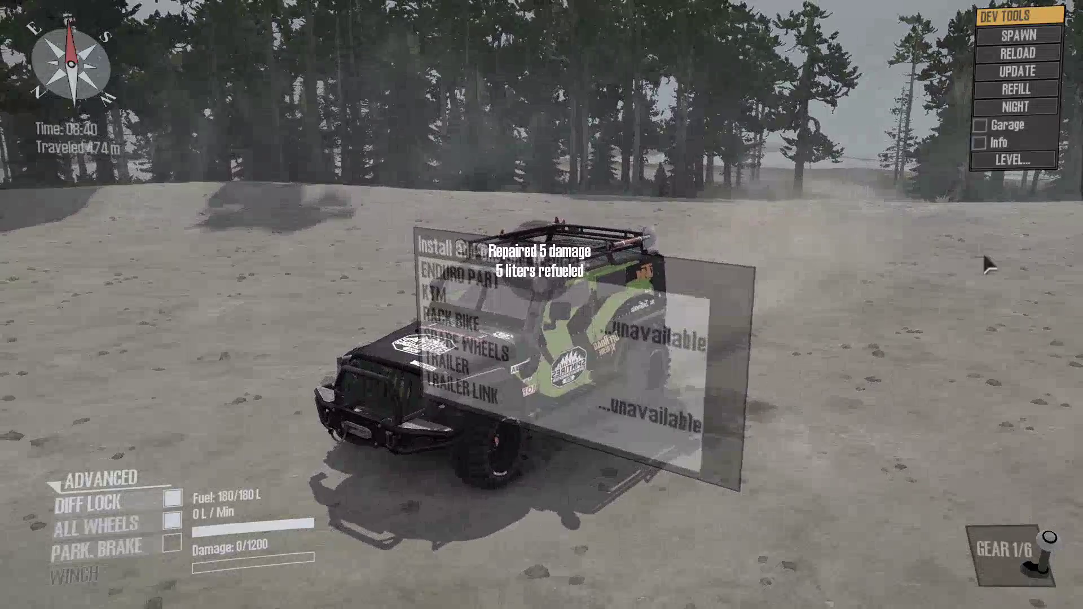
Drive the Jeep a short distance around the garage yard while viewing it and the buildings from several sides.
{"action": "key", "text": "w"}
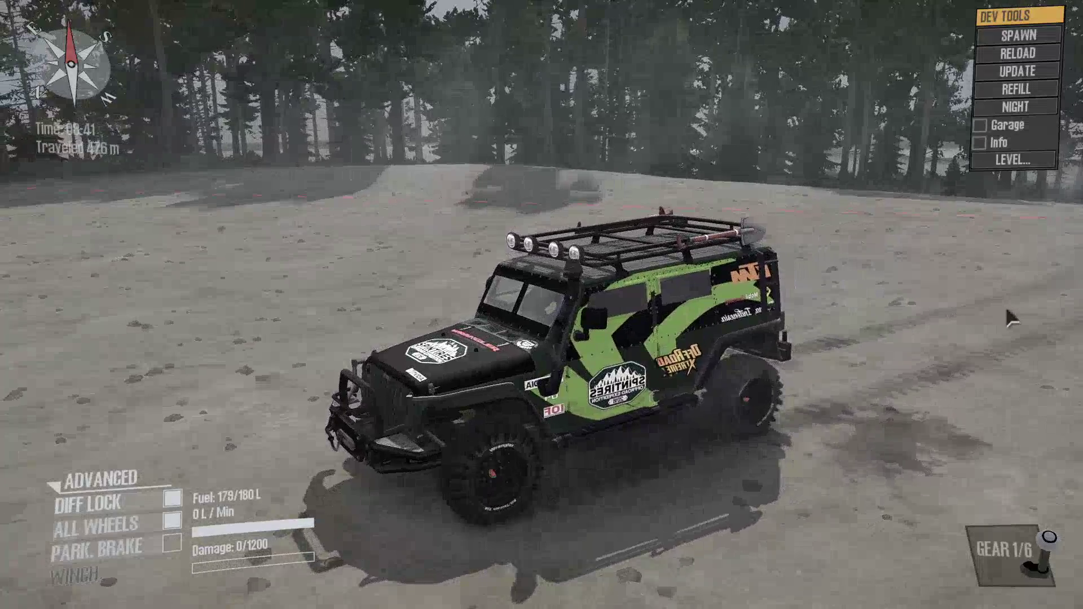
{"action": "left_click", "coordinate": [877, 323]}
{"action": "key", "text": "w"}
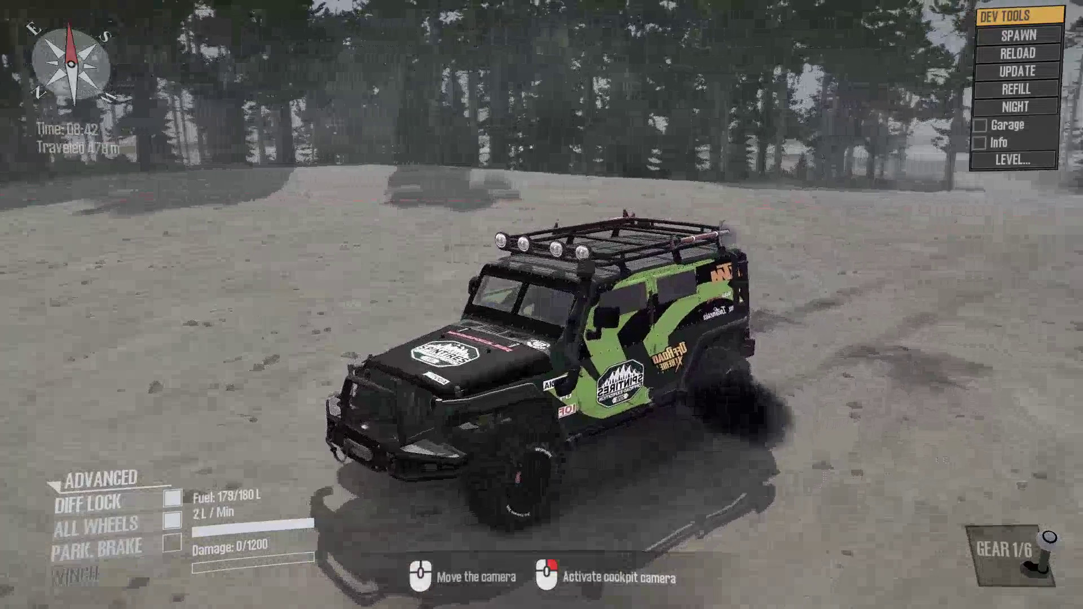
{"action": "key", "text": "w"}
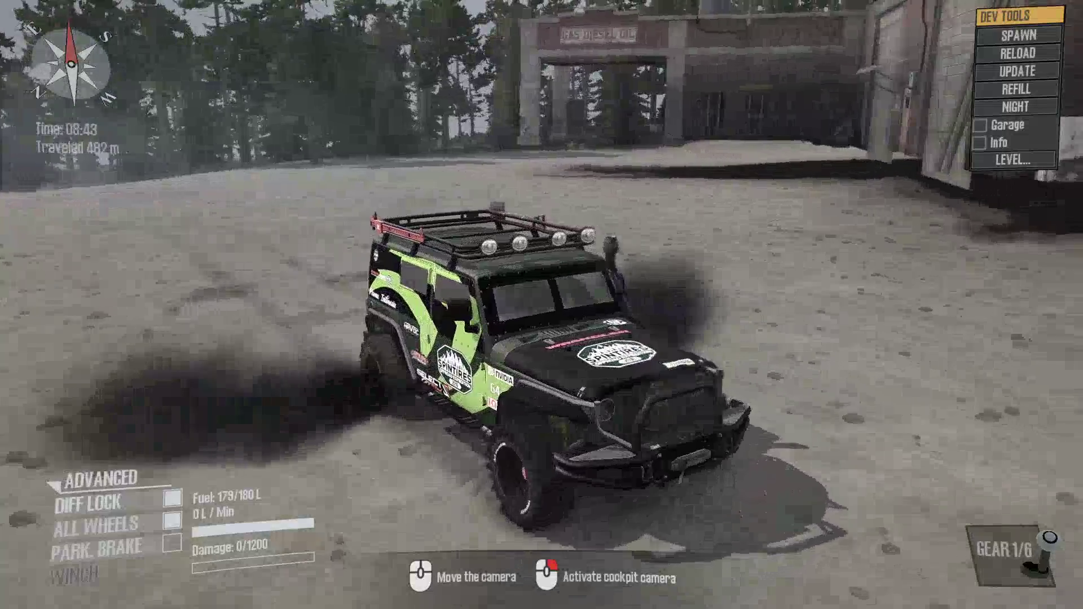
{"action": "key", "text": "w"}
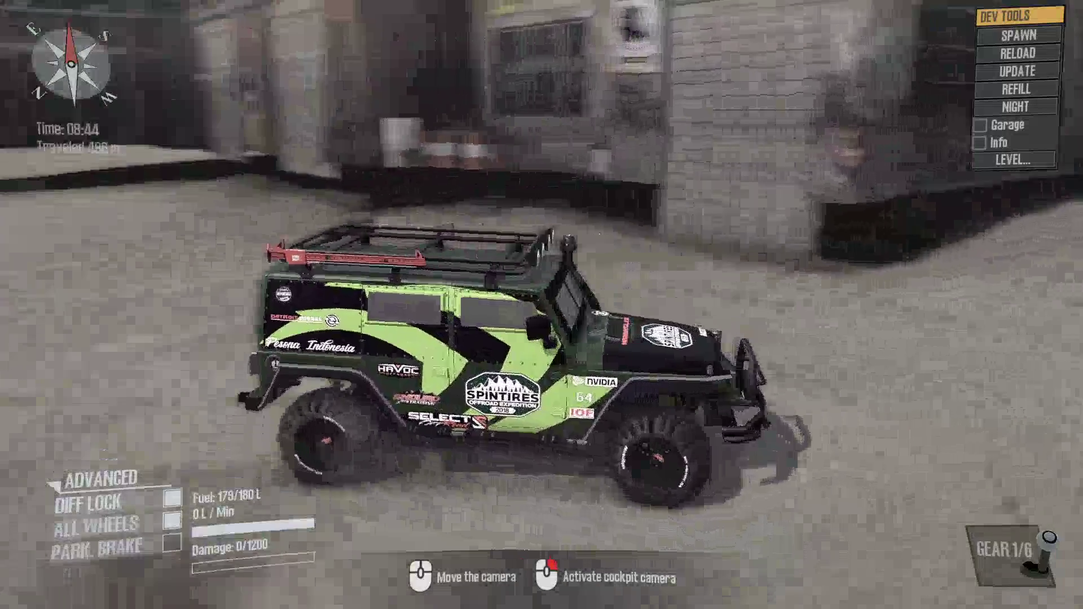
{"action": "key", "text": "w"}
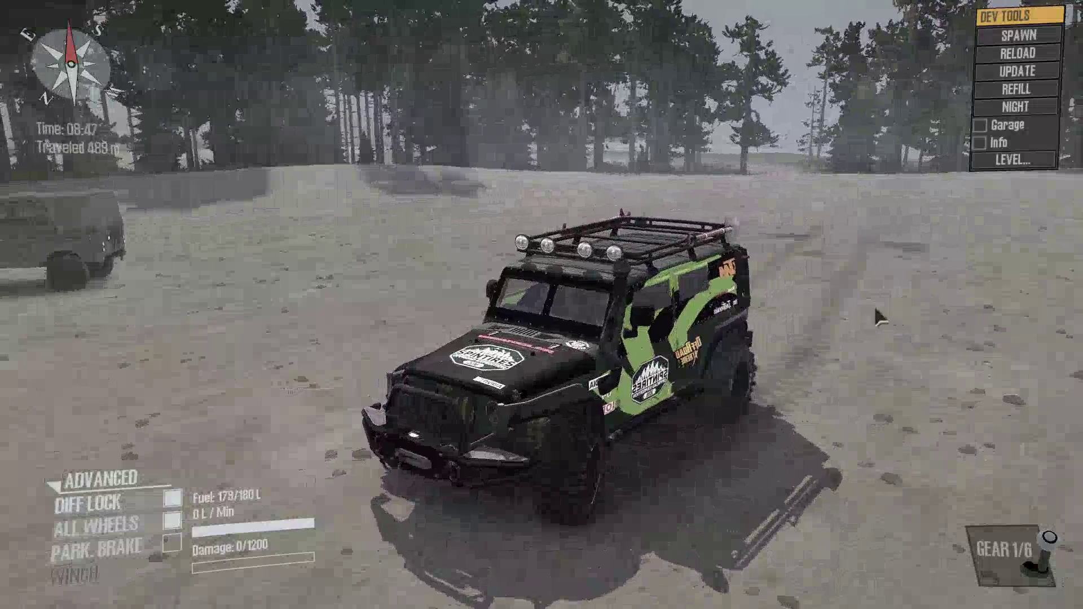
Look around the parked Jeep and the garage area, and bring up the game's pause menu.
{"action": "right_click_drag", "start_coordinate": [877, 315], "coordinate": [964, 292]}
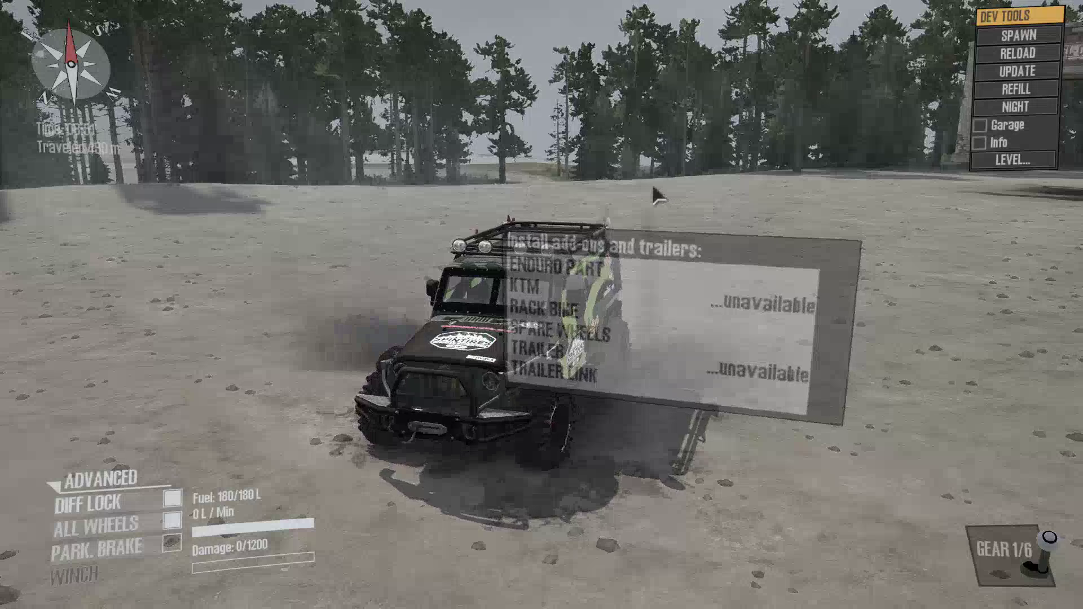
{"action": "mouse_move", "coordinate": [712, 196]}
{"action": "left_mouse_down"}
{"action": "mouse_move", "coordinate": [914, 209]}
{"action": "mouse_move", "coordinate": [925, 248]}
{"action": "mouse_move", "coordinate": [818, 274]}
{"action": "mouse_move", "coordinate": [773, 268]}
{"action": "mouse_move", "coordinate": [692, 231]}
{"action": "mouse_move", "coordinate": [665, 237]}
{"action": "mouse_move", "coordinate": [823, 248]}
{"action": "mouse_move", "coordinate": [700, 186]}
{"action": "left_mouse_up"}
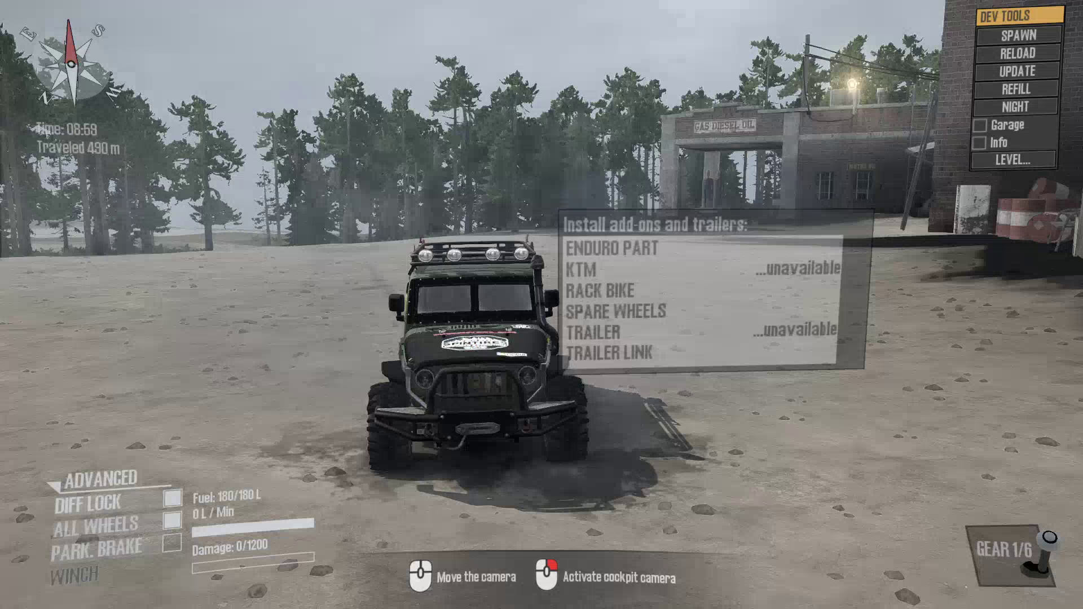
{"action": "key", "text": "Escape"}
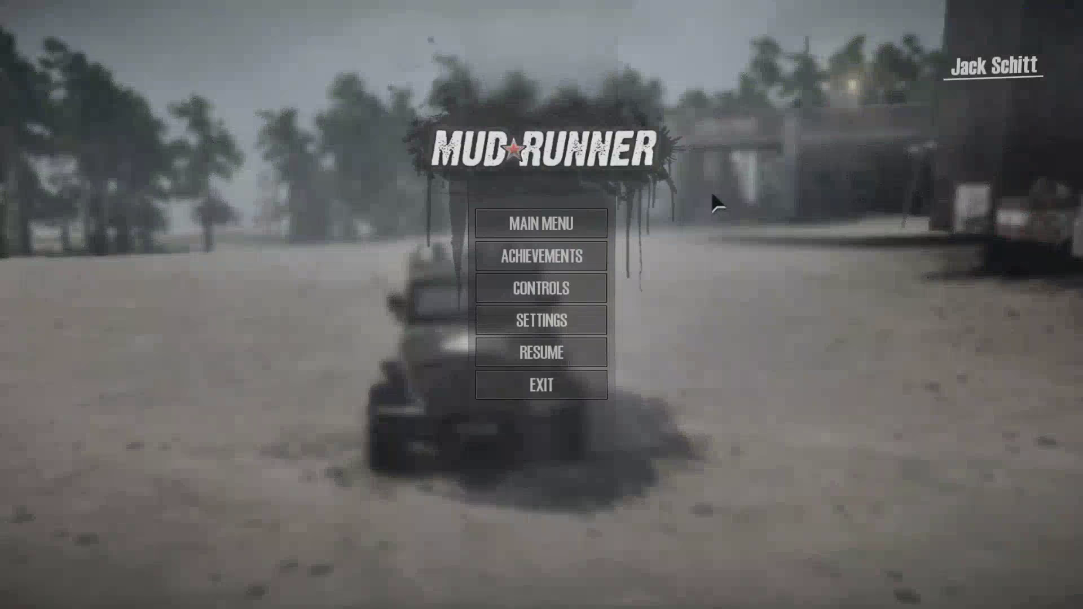